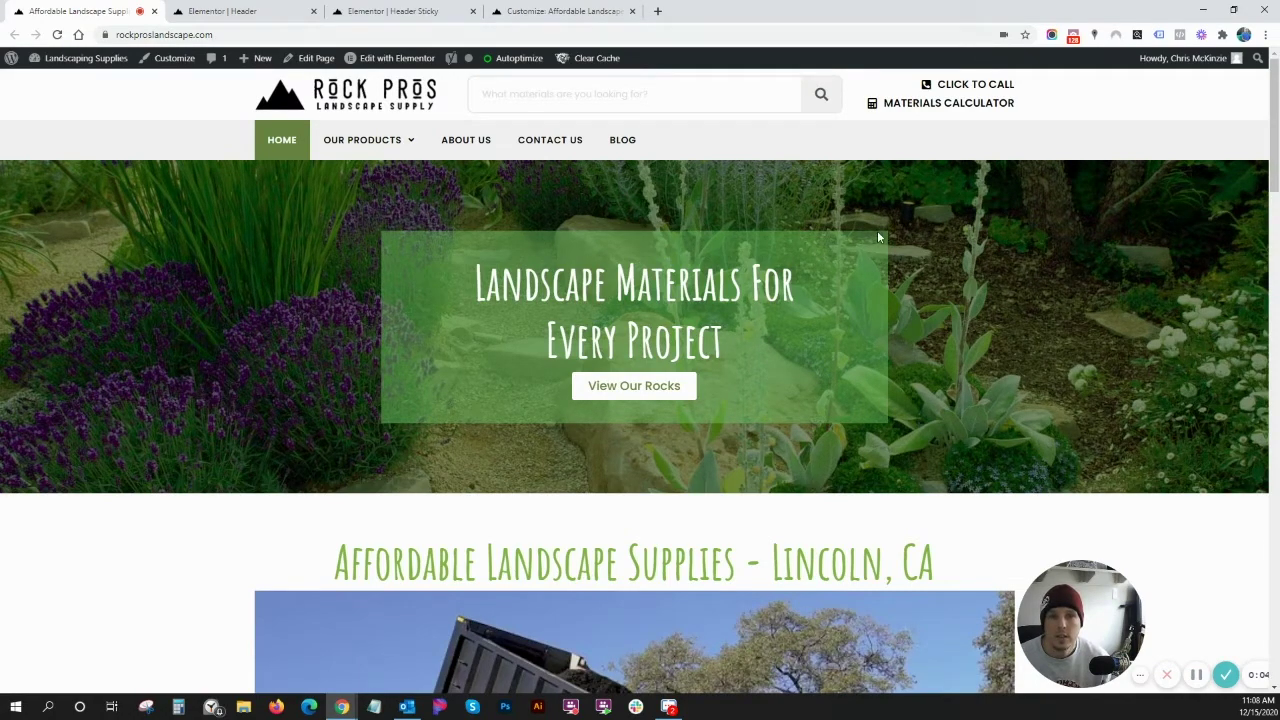
Examine how the live site's header changes on scrolling and compare it with the Header and Header Sticky templates.
scroll(877, 230, down, 2)
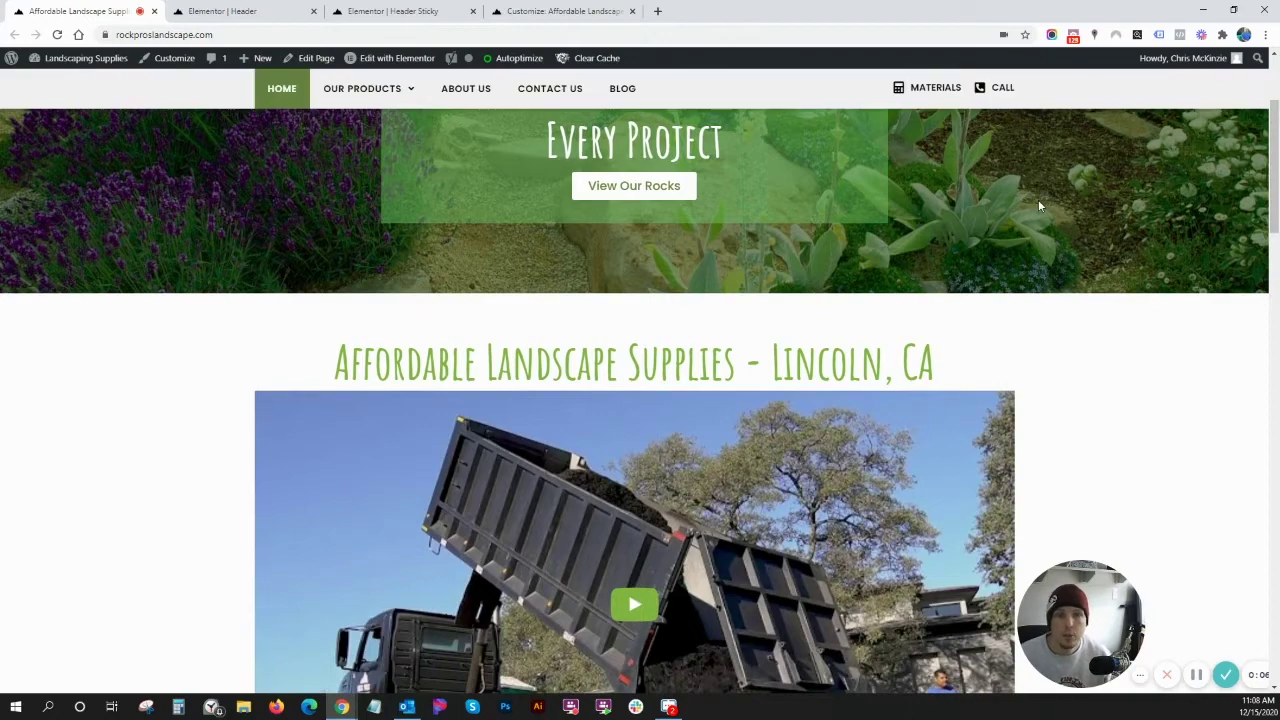
scroll(1038, 199, up, 2)
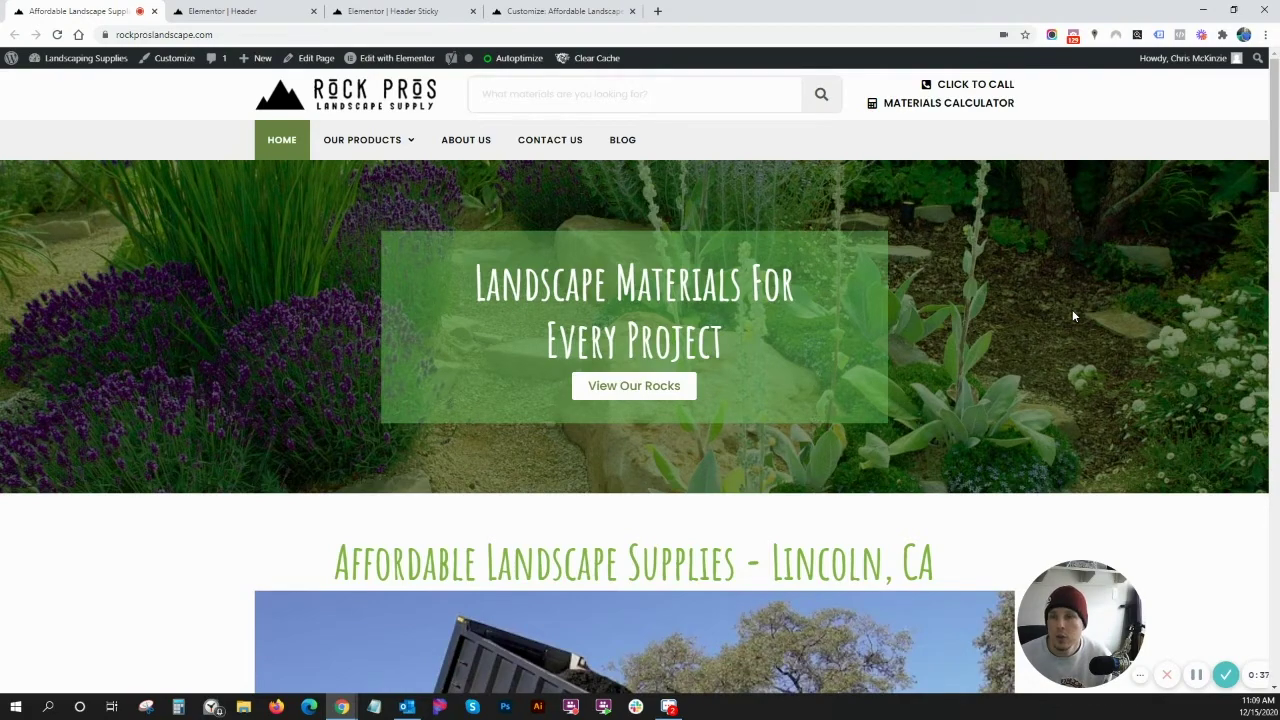
click(247, 6)
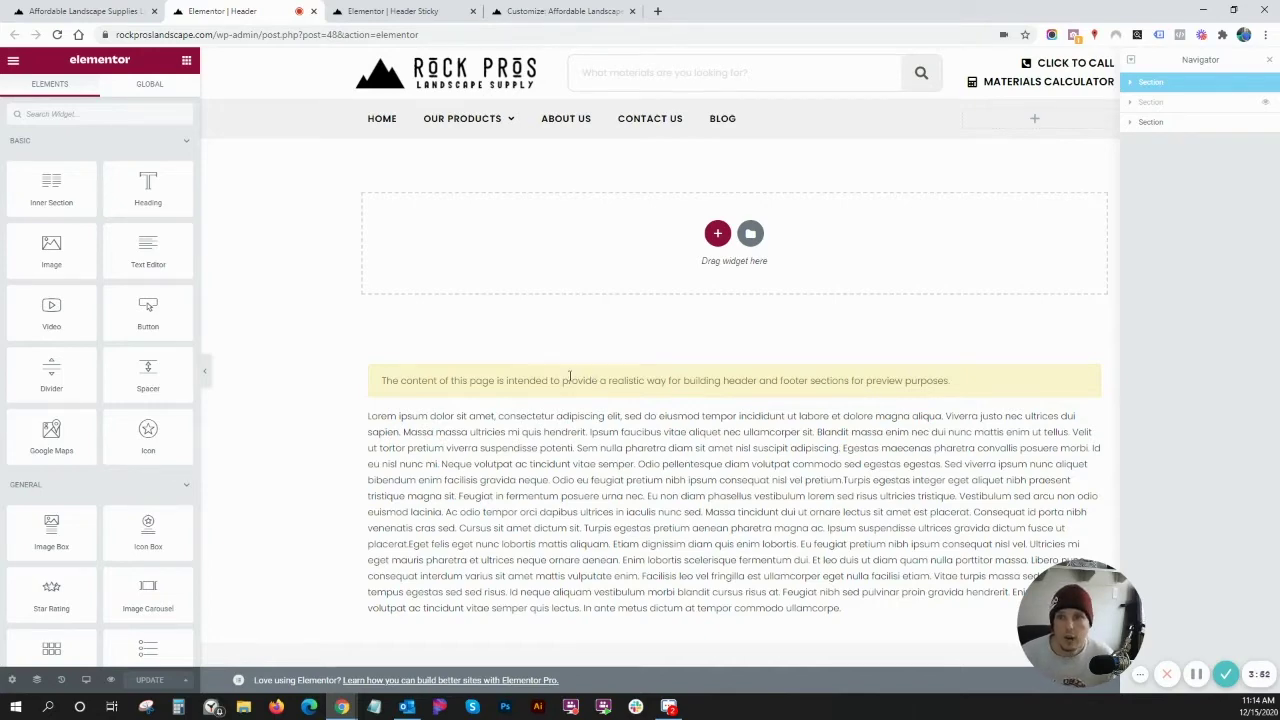
click(85, 11)
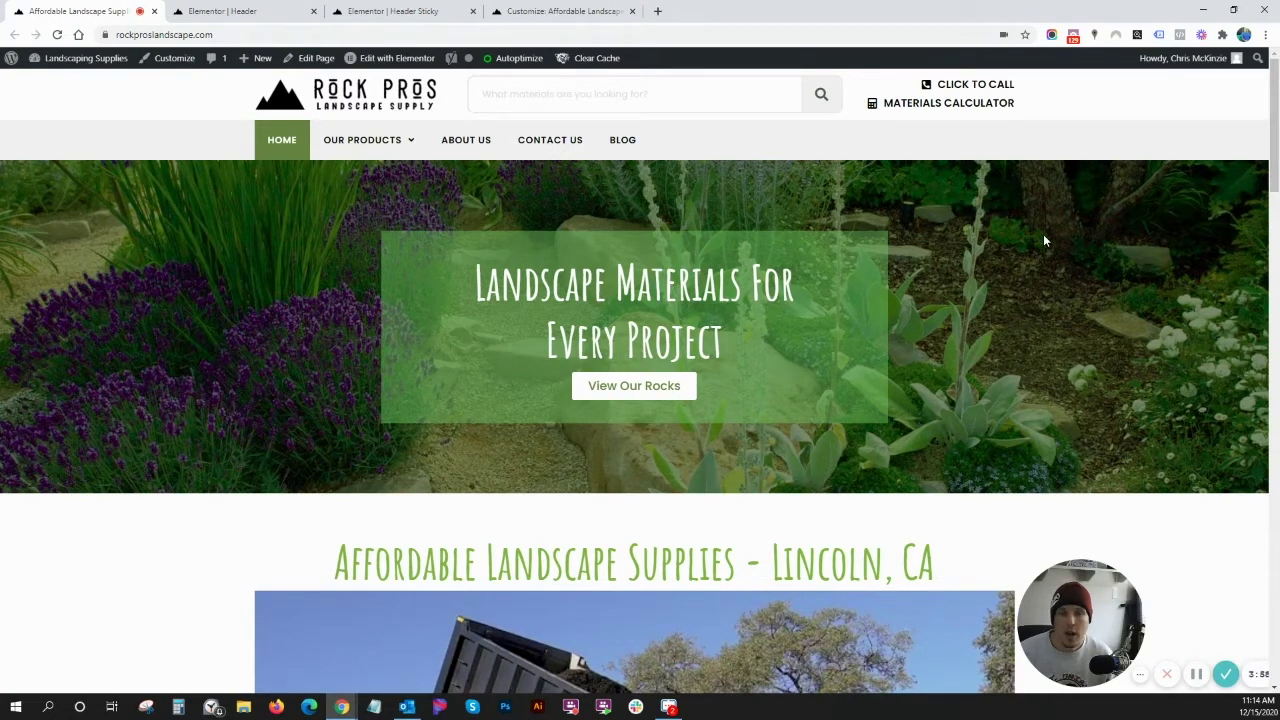
scroll(1044, 236, down, 3)
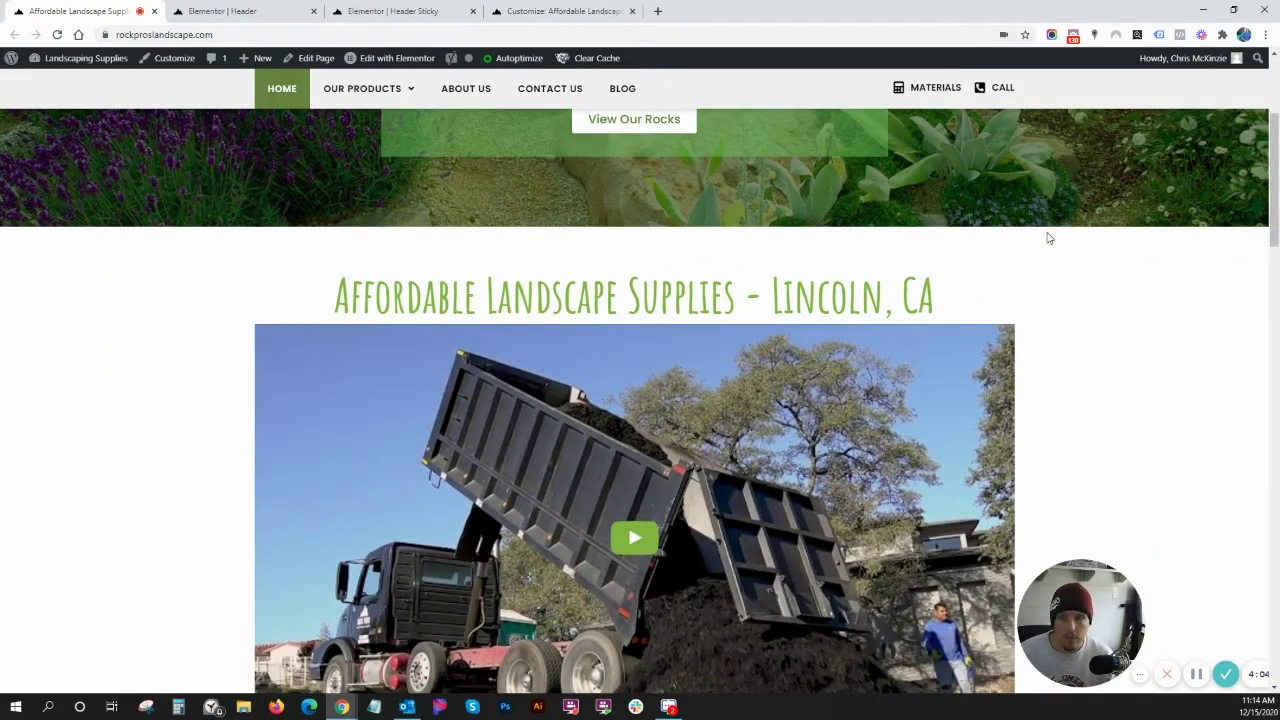
click(222, 11)
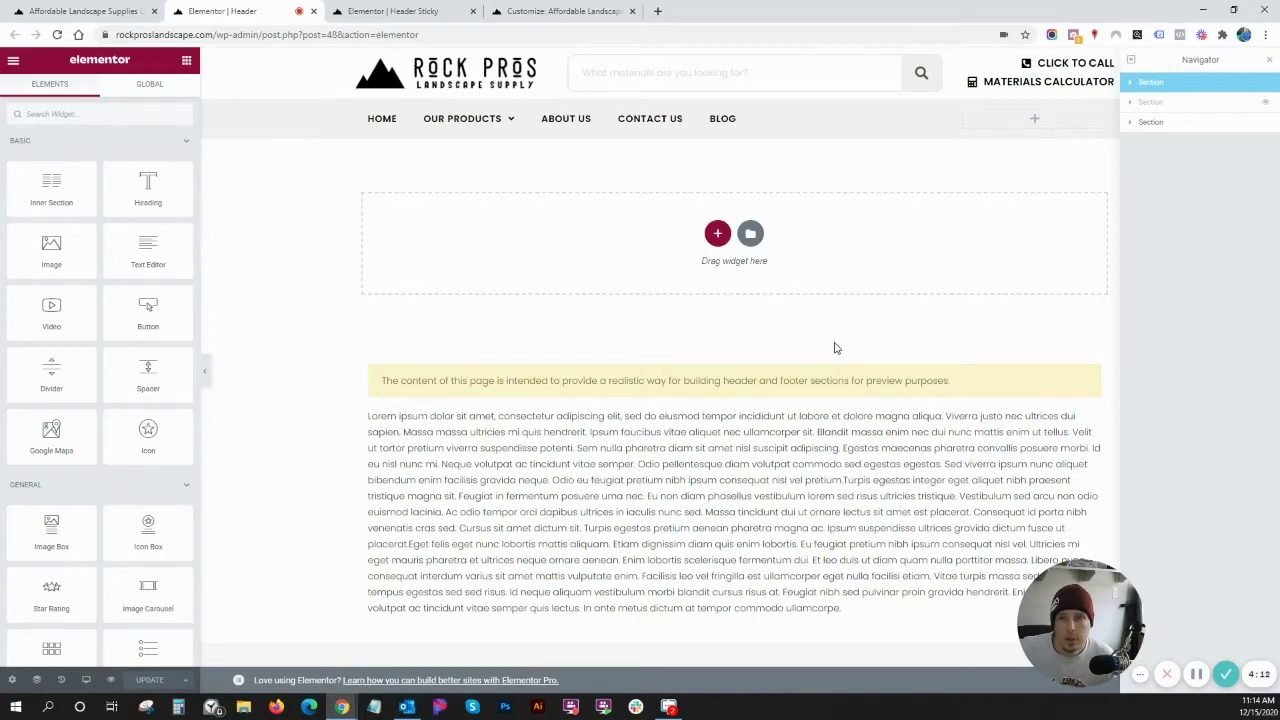
click(392, 11)
mouse_move(462, 67)
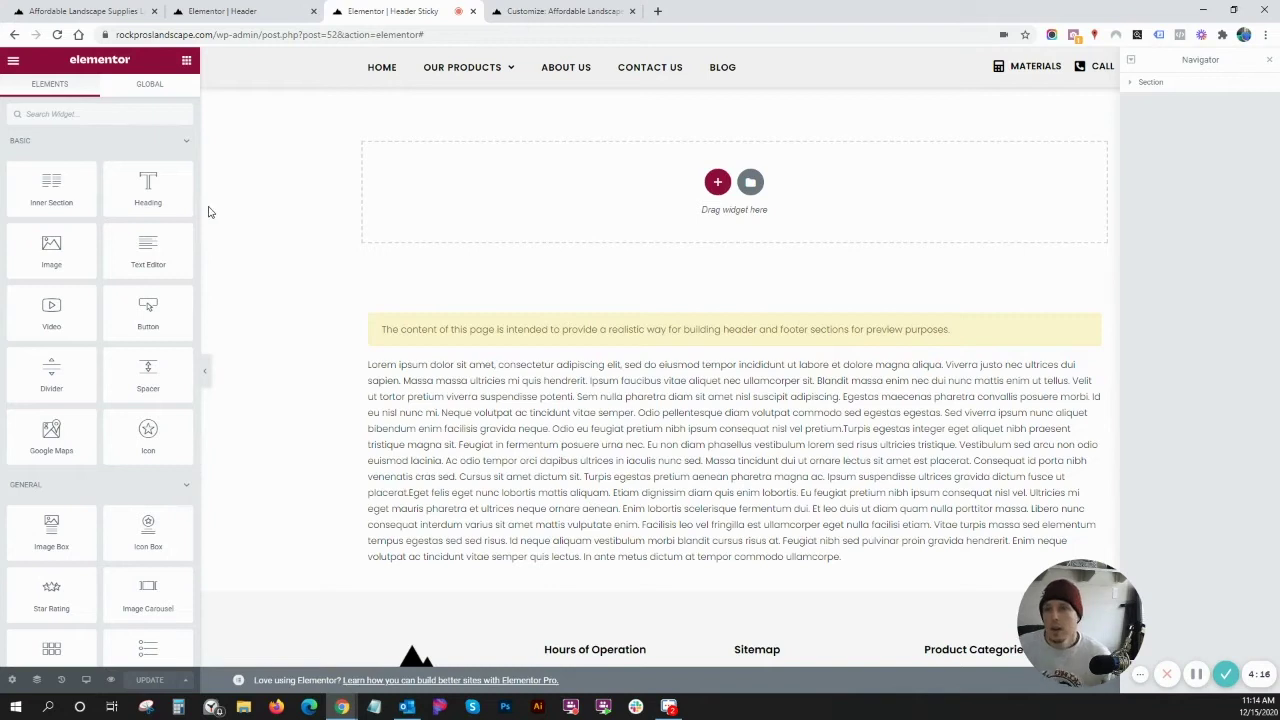
Copy the navigation menu section from the Header template and paste it below the existing section in the Header Sticky template.
click(222, 11)
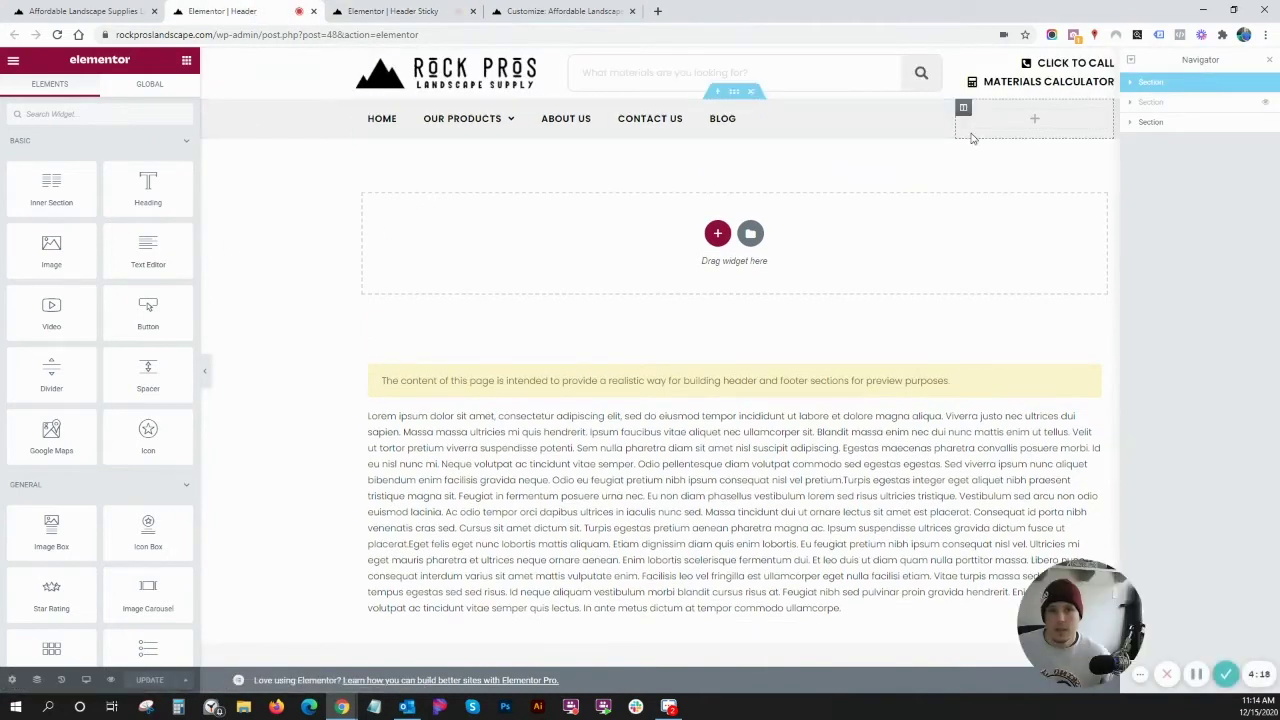
click(1178, 124)
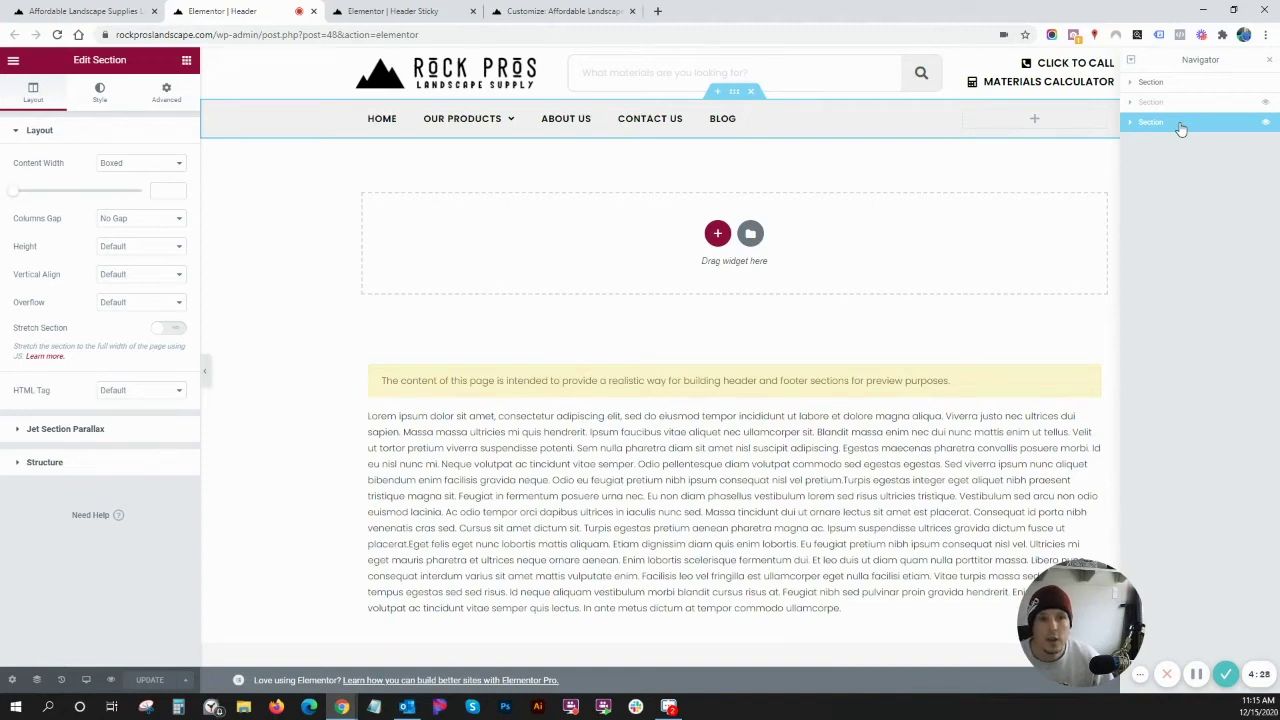
right_click(1181, 129)
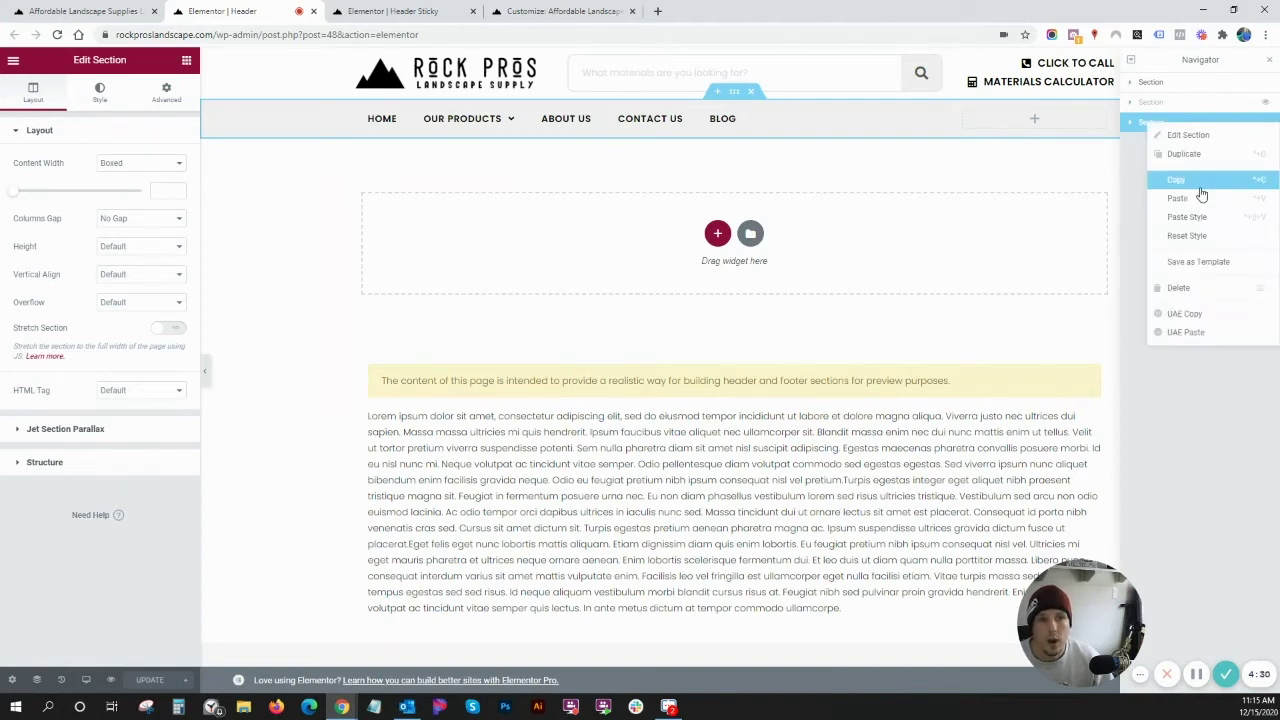
click(1201, 190)
click(393, 11)
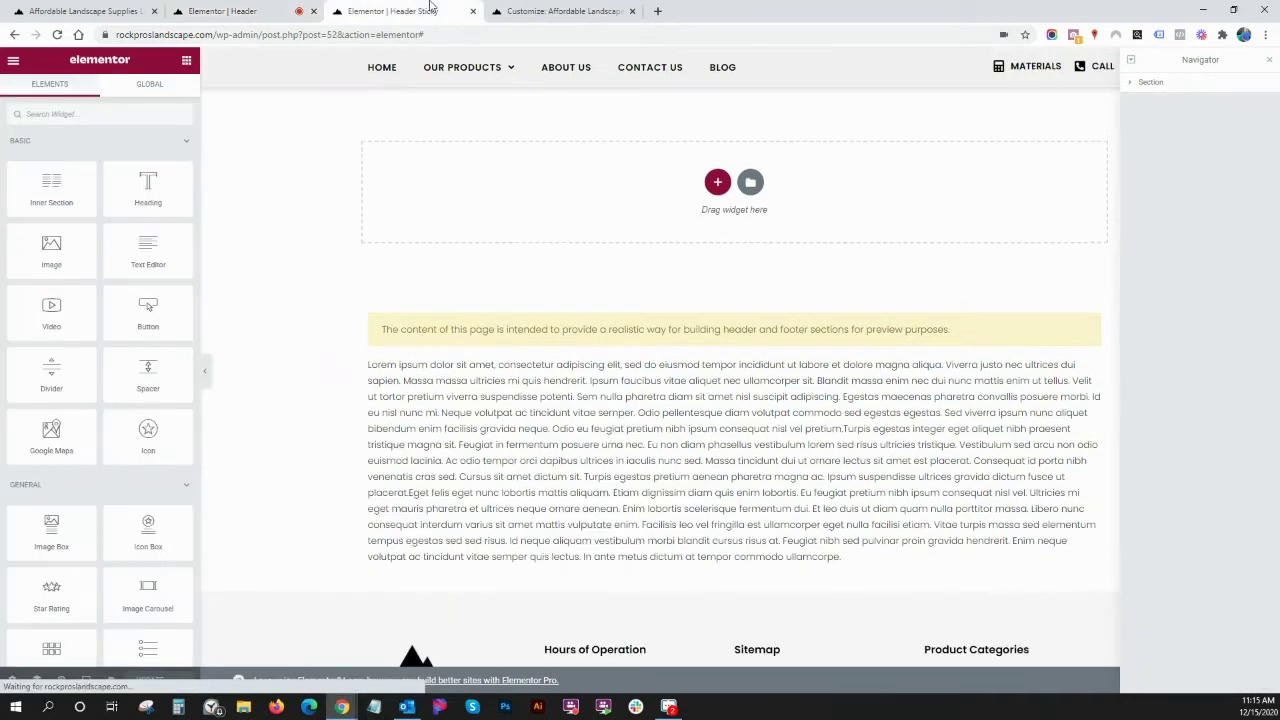
click(1200, 86)
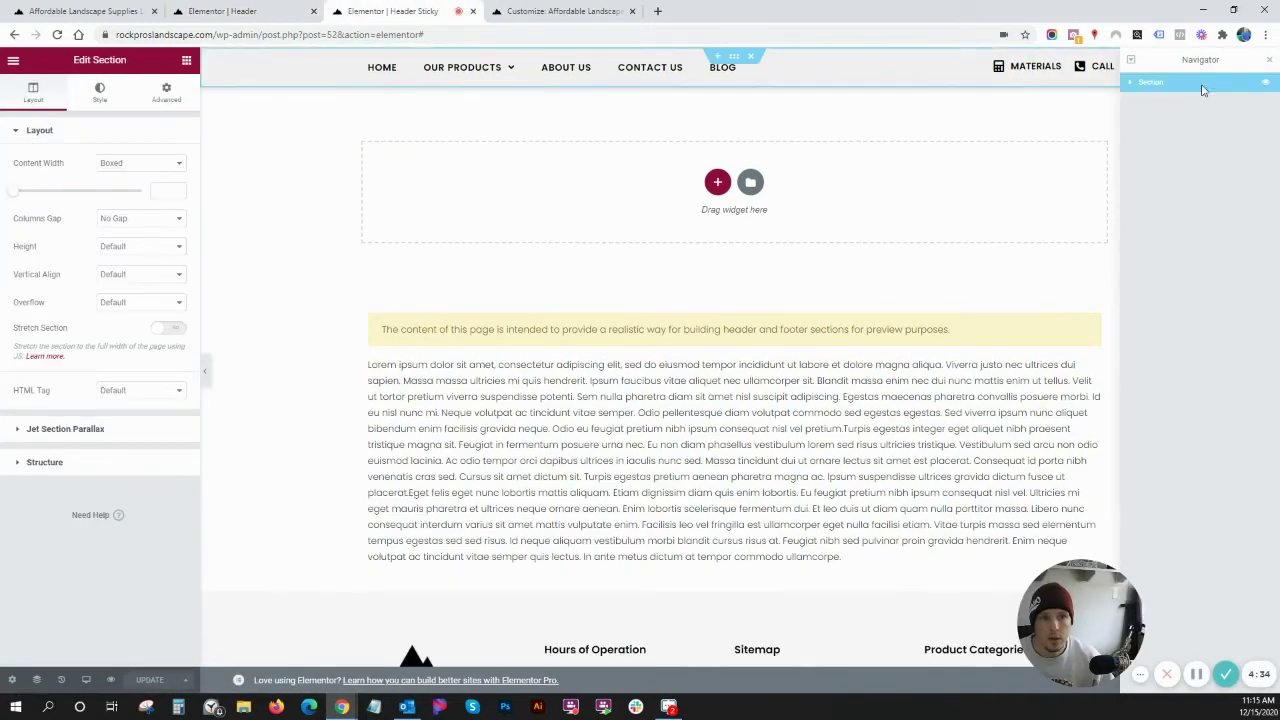
right_click(1202, 86)
click(1199, 166)
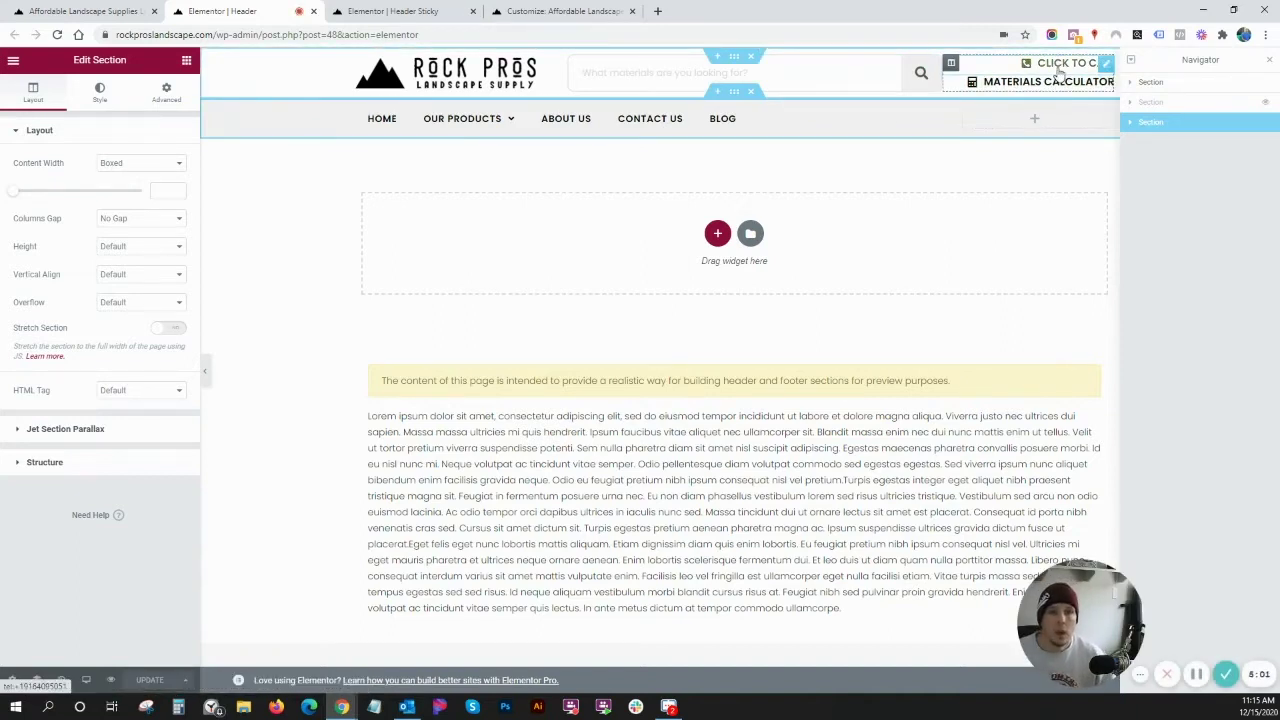
Copy the Click to Call button from the Header template into the empty column of the pasted section in Header Sticky.
click(951, 64)
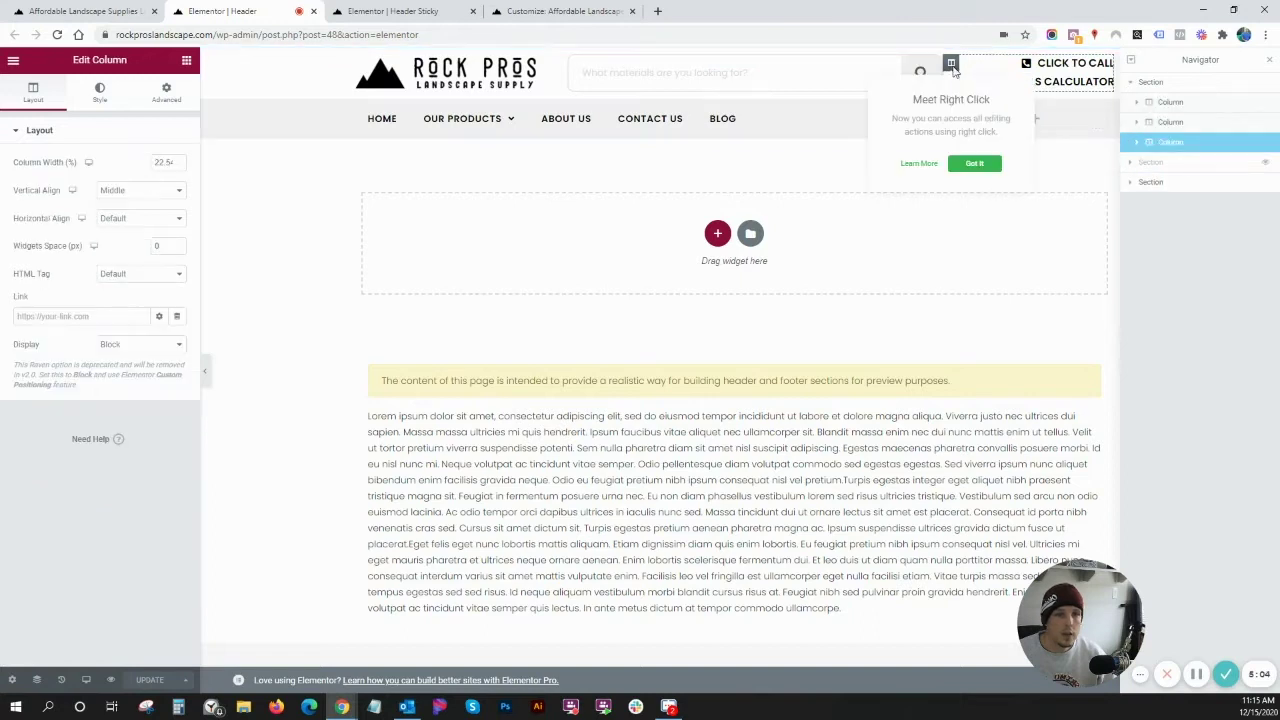
click(1197, 152)
click(1144, 146)
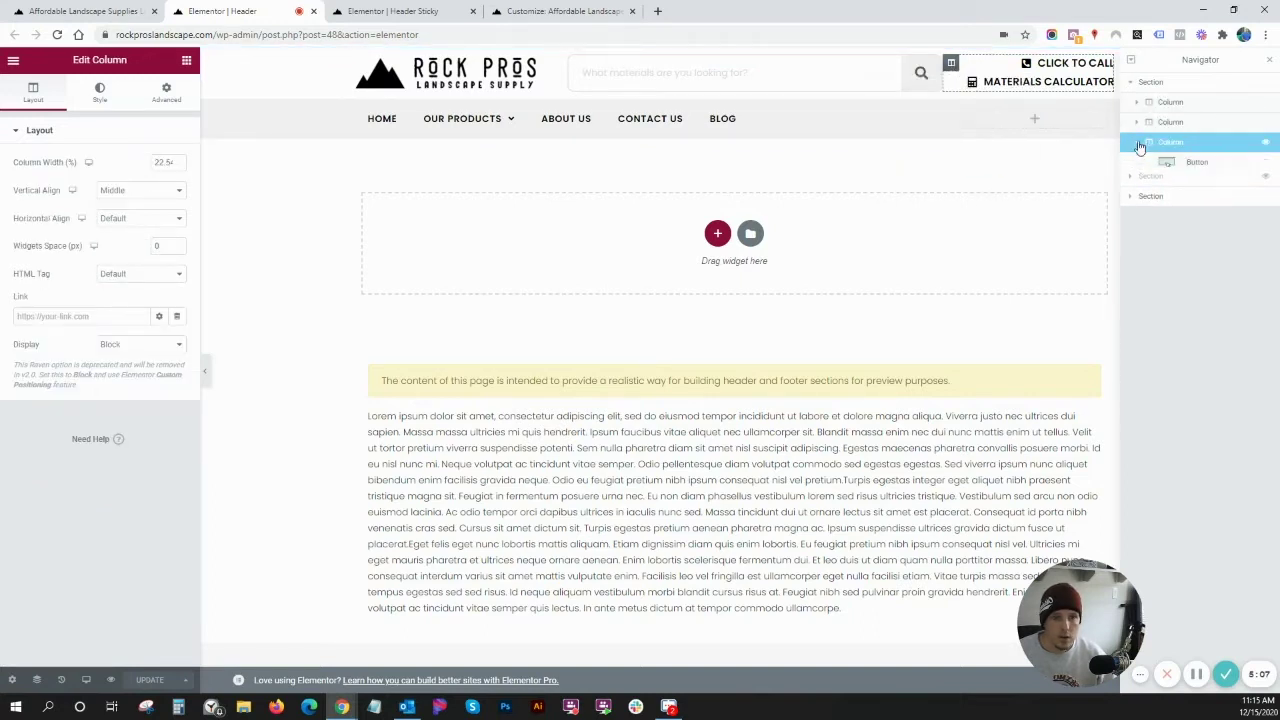
click(1197, 166)
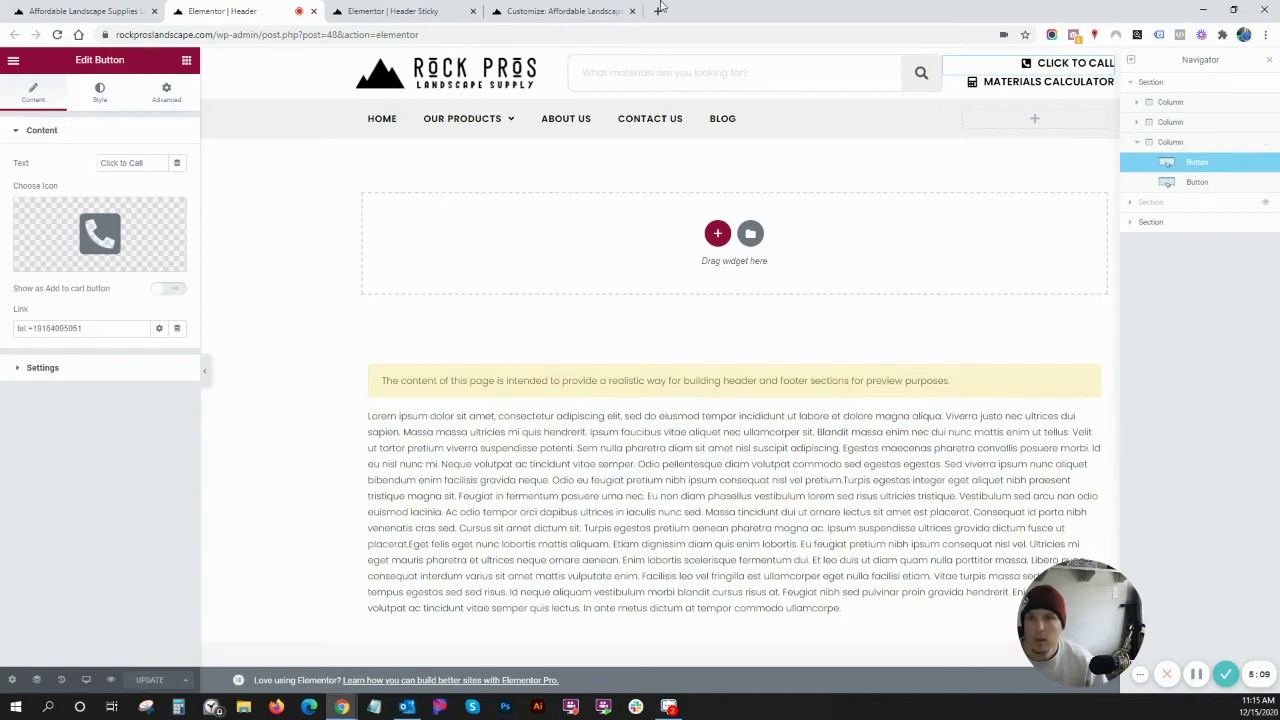
click(393, 11)
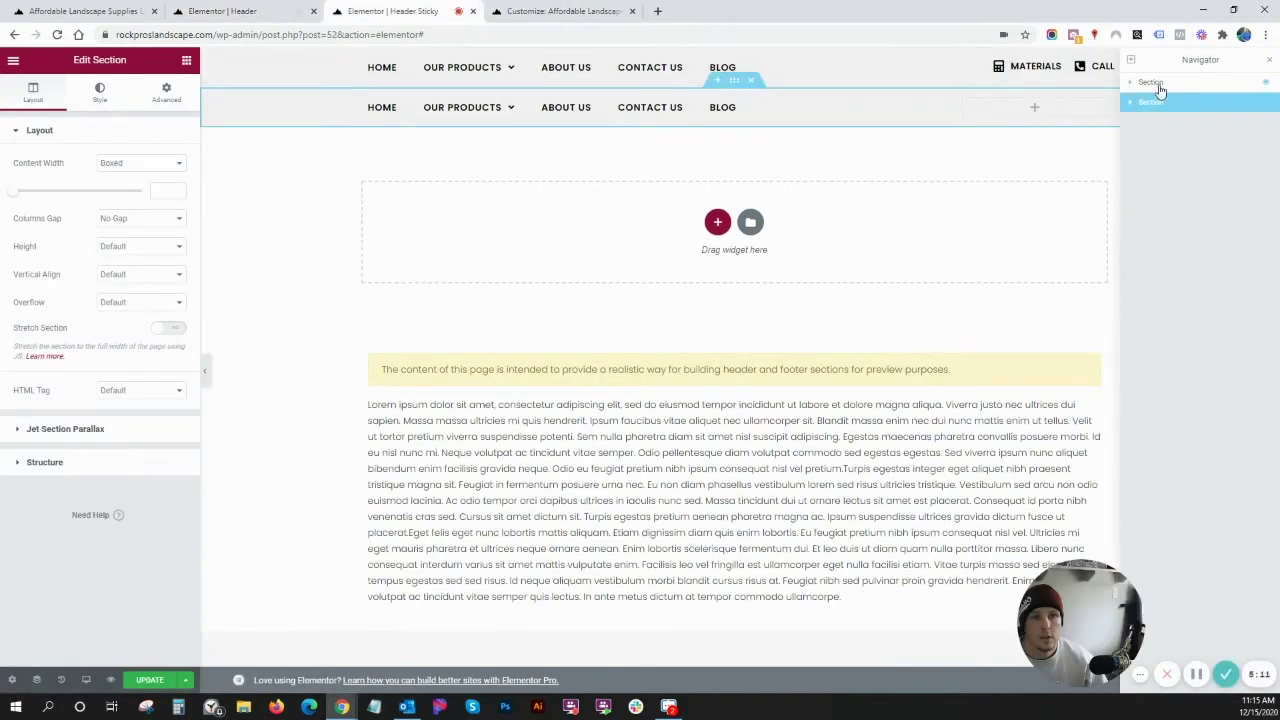
click(1144, 110)
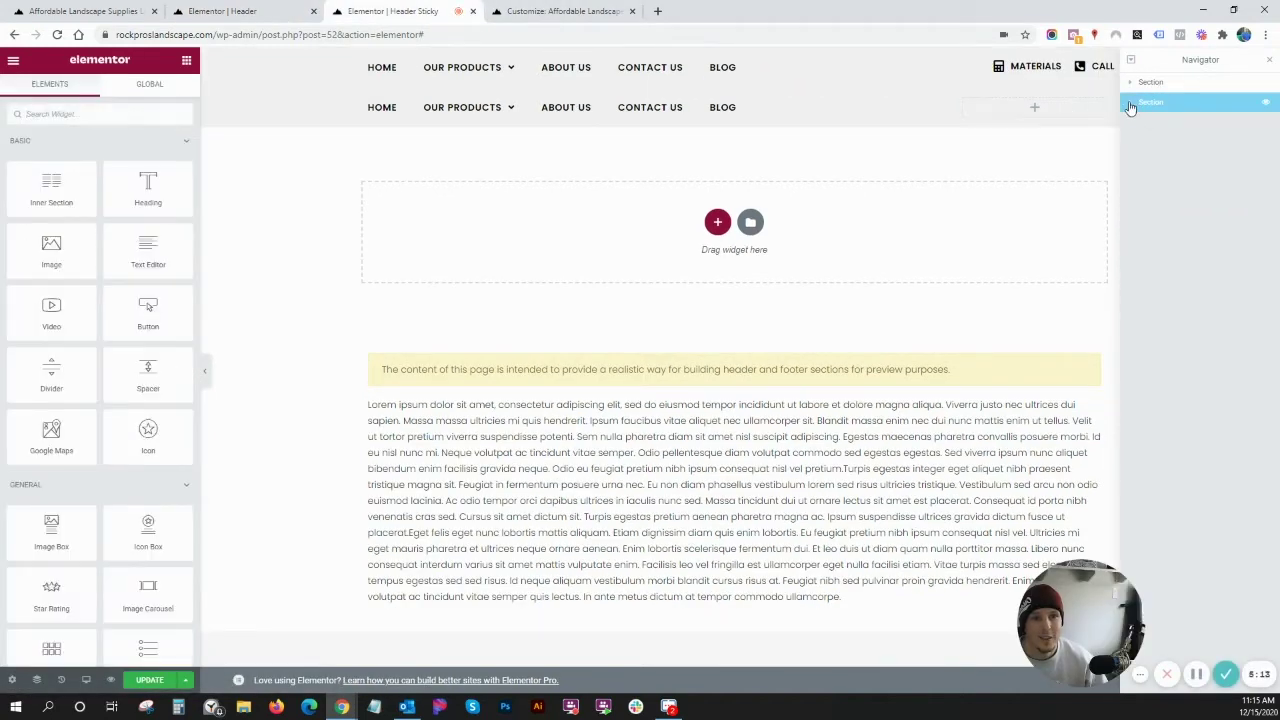
click(1132, 104)
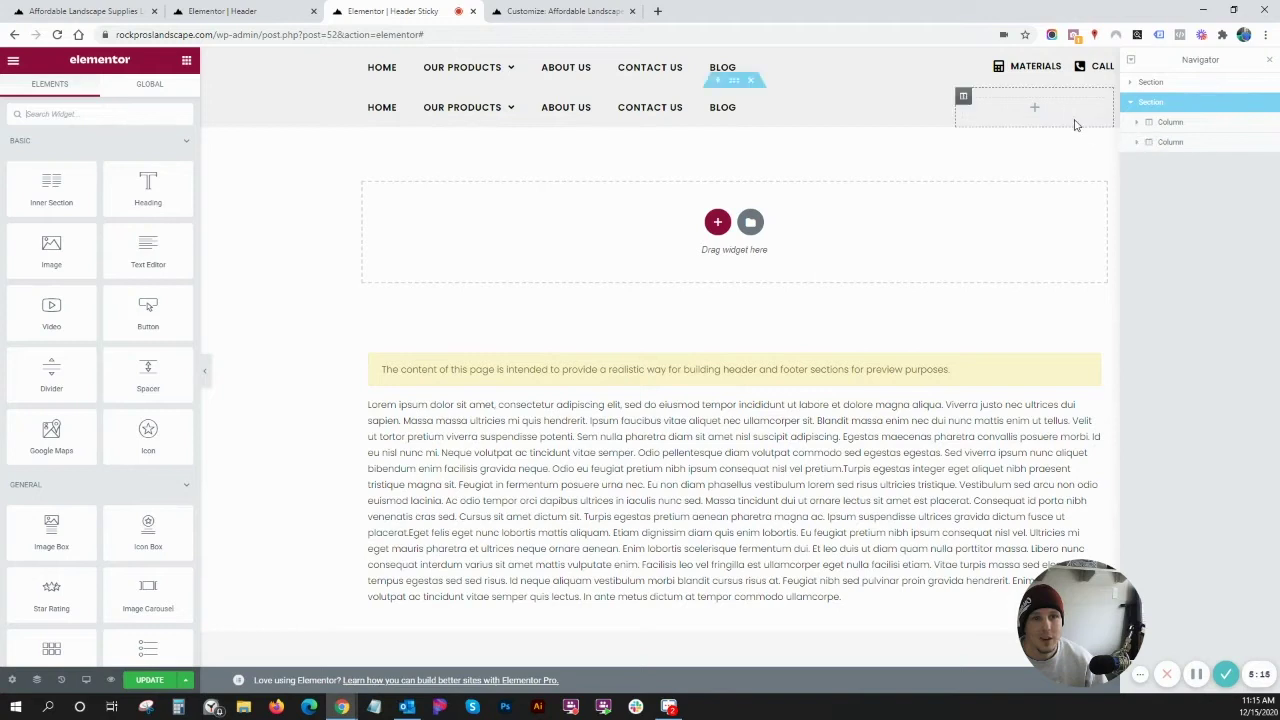
click(1136, 142)
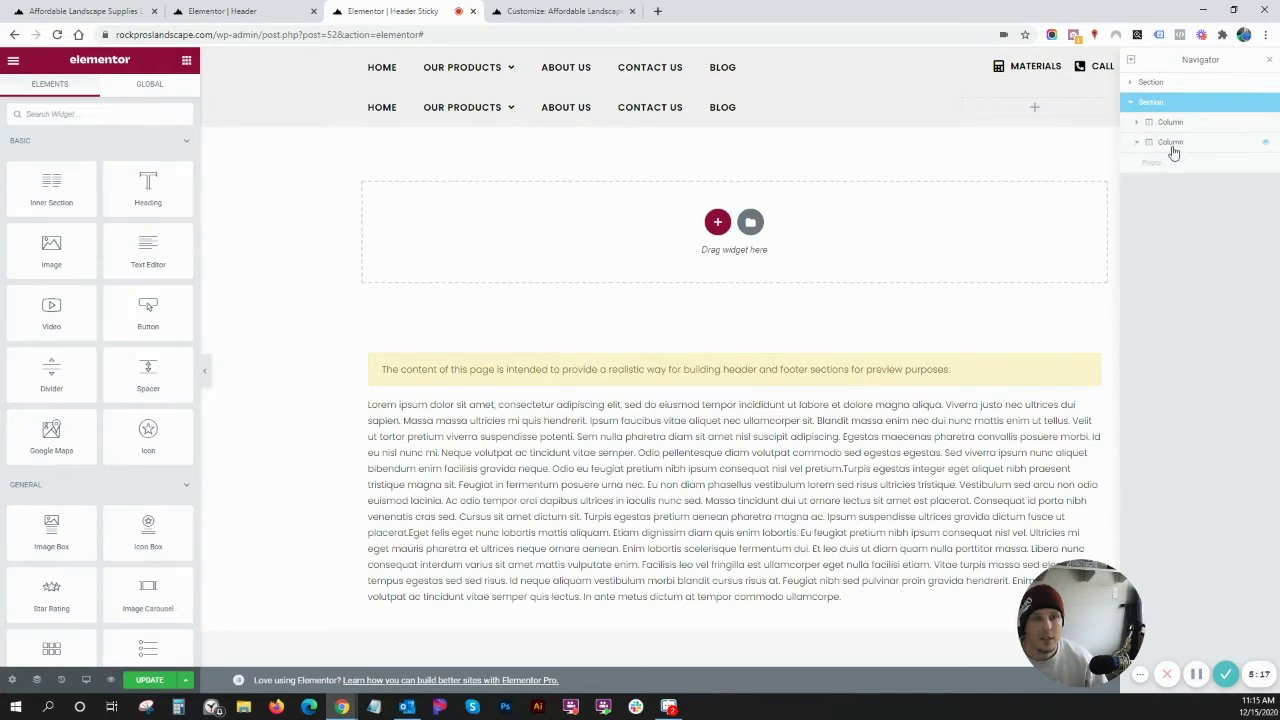
click(1172, 150)
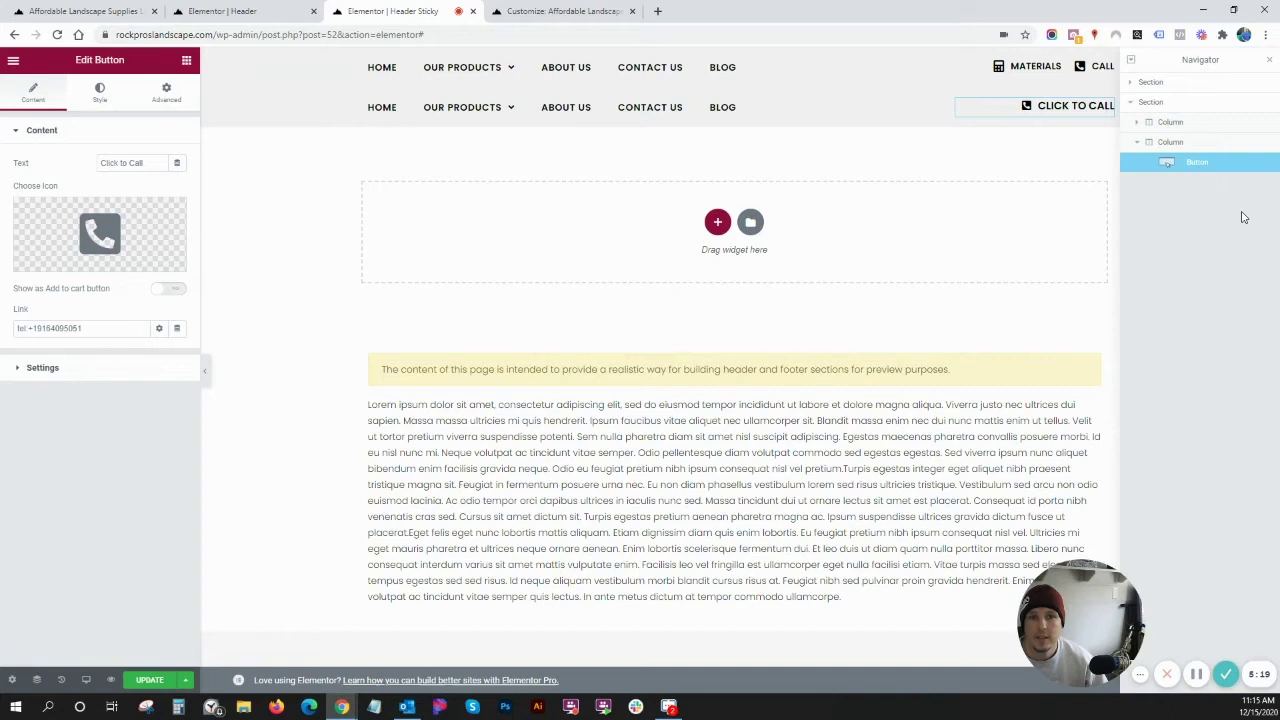
Copy the Materials Calculator button from the Header template into the same Header Sticky column and place it above Click to Call.
click(252, 8)
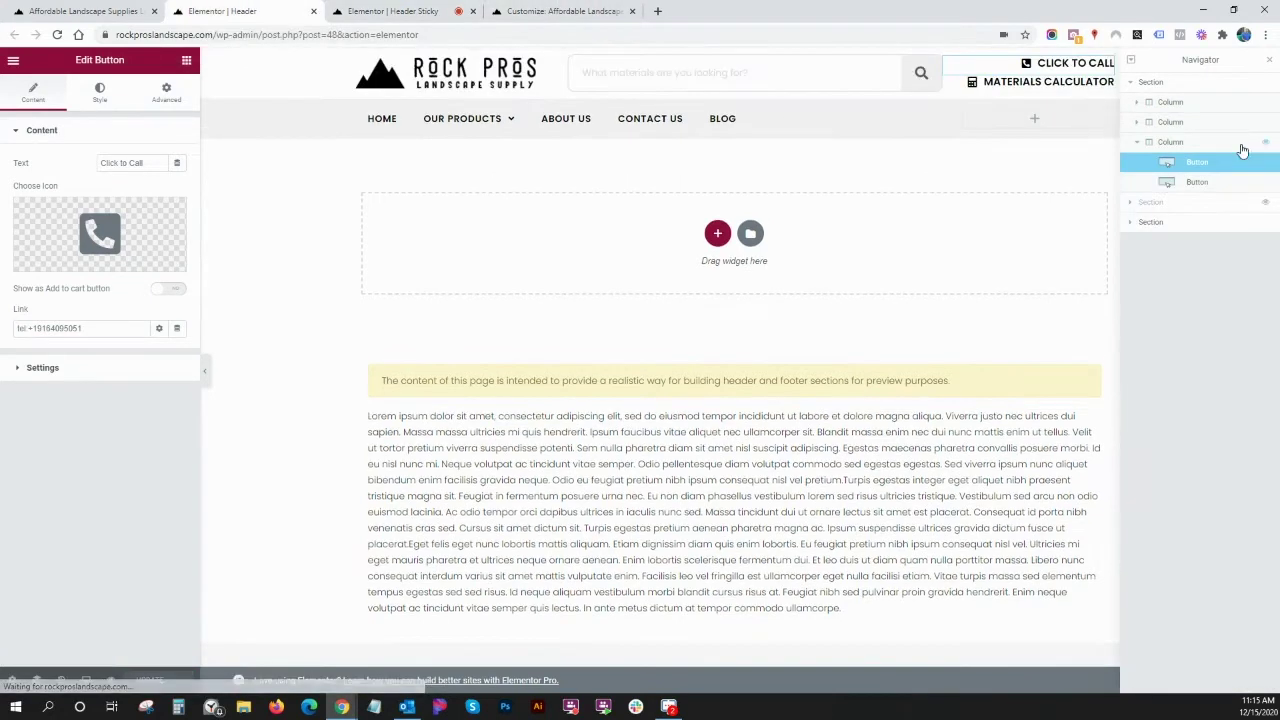
click(1222, 183)
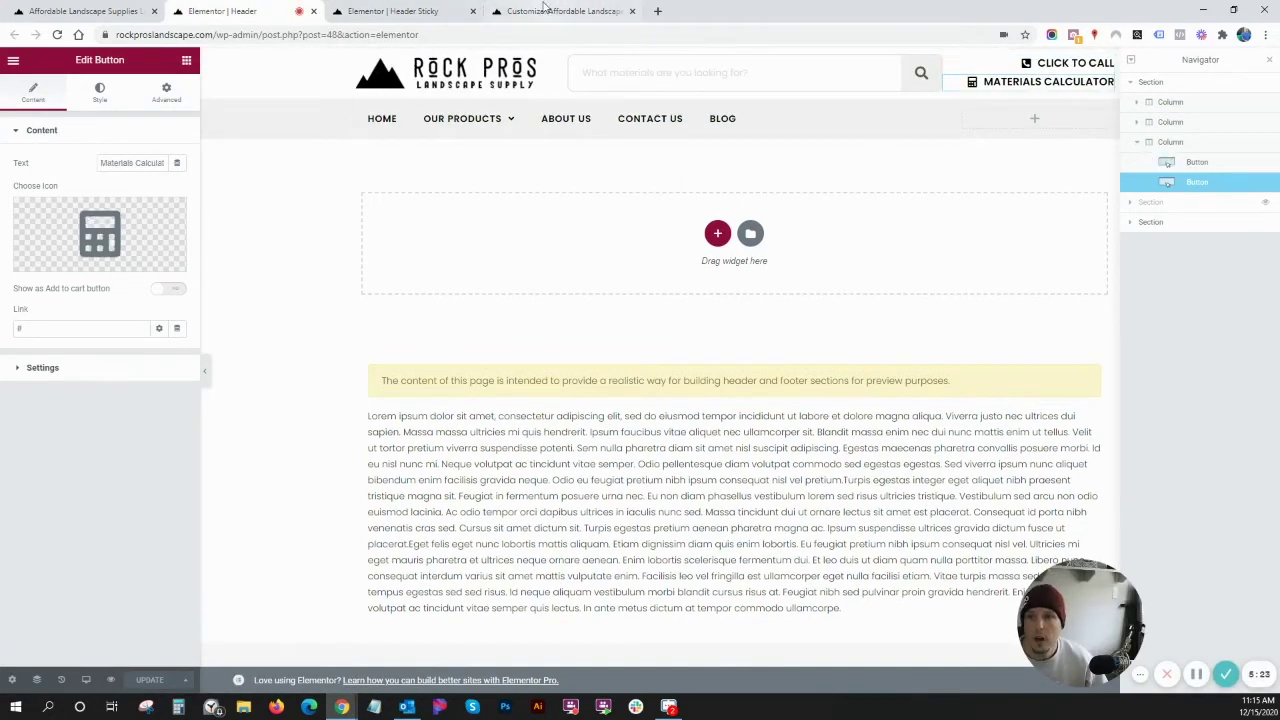
key(ctrl+Tab)
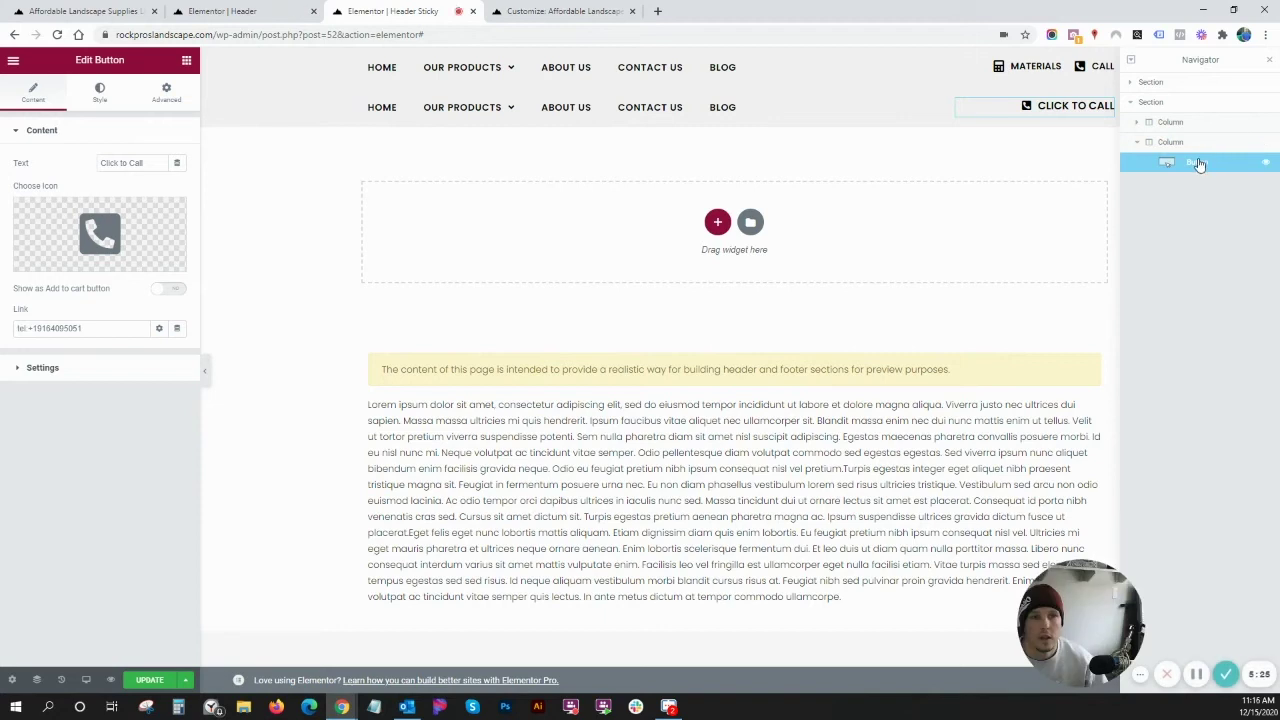
key(ctrl+v)
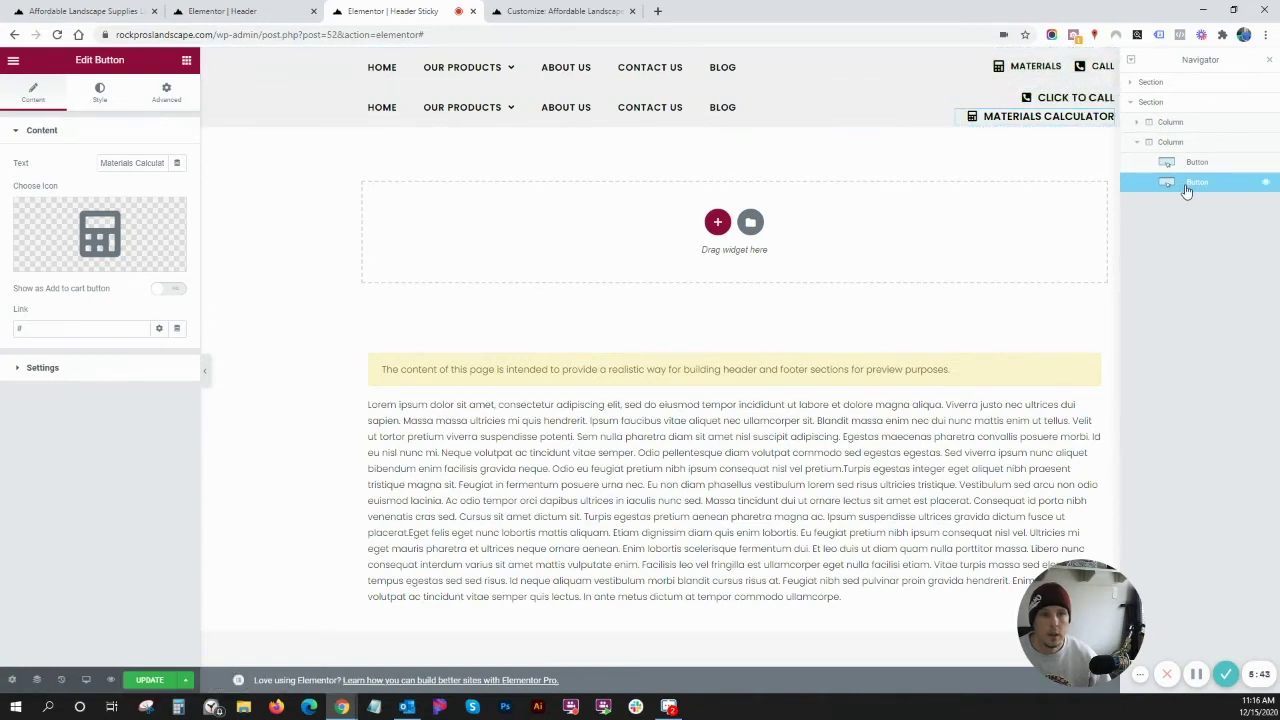
drag(1187, 191, 1200, 170)
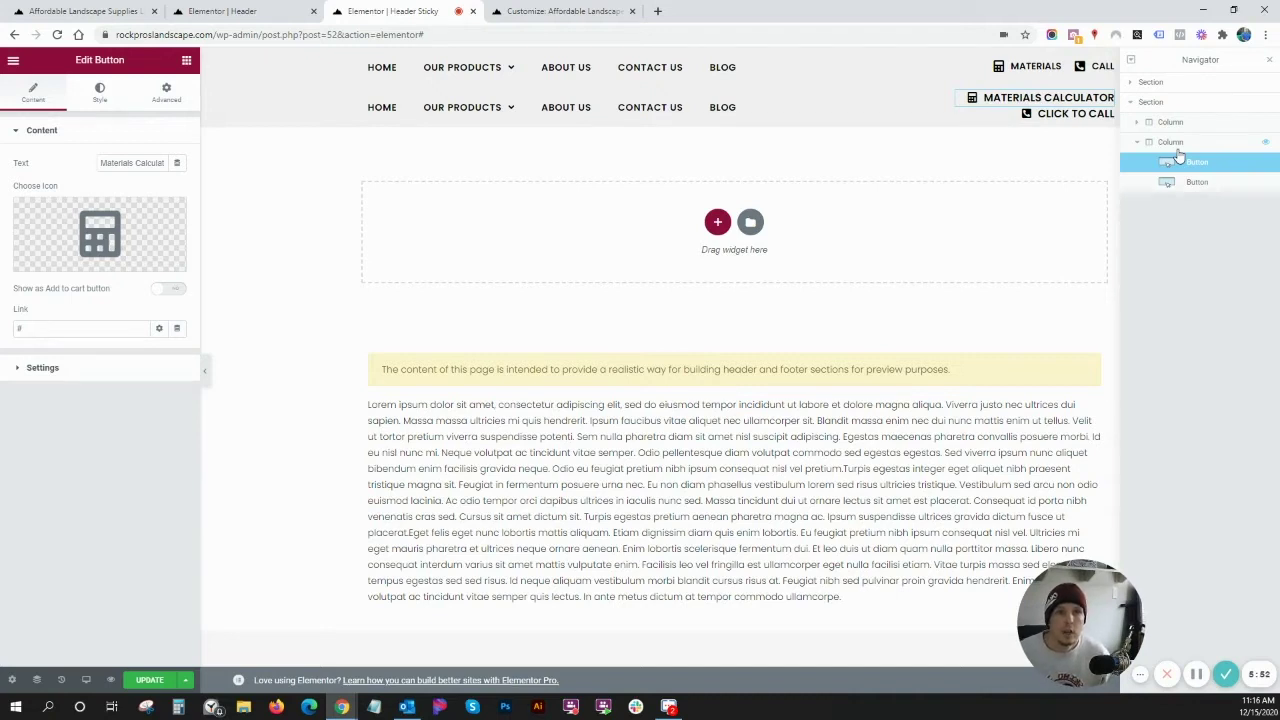
Set the display of the column holding the two buttons to Flex.
click(1172, 143)
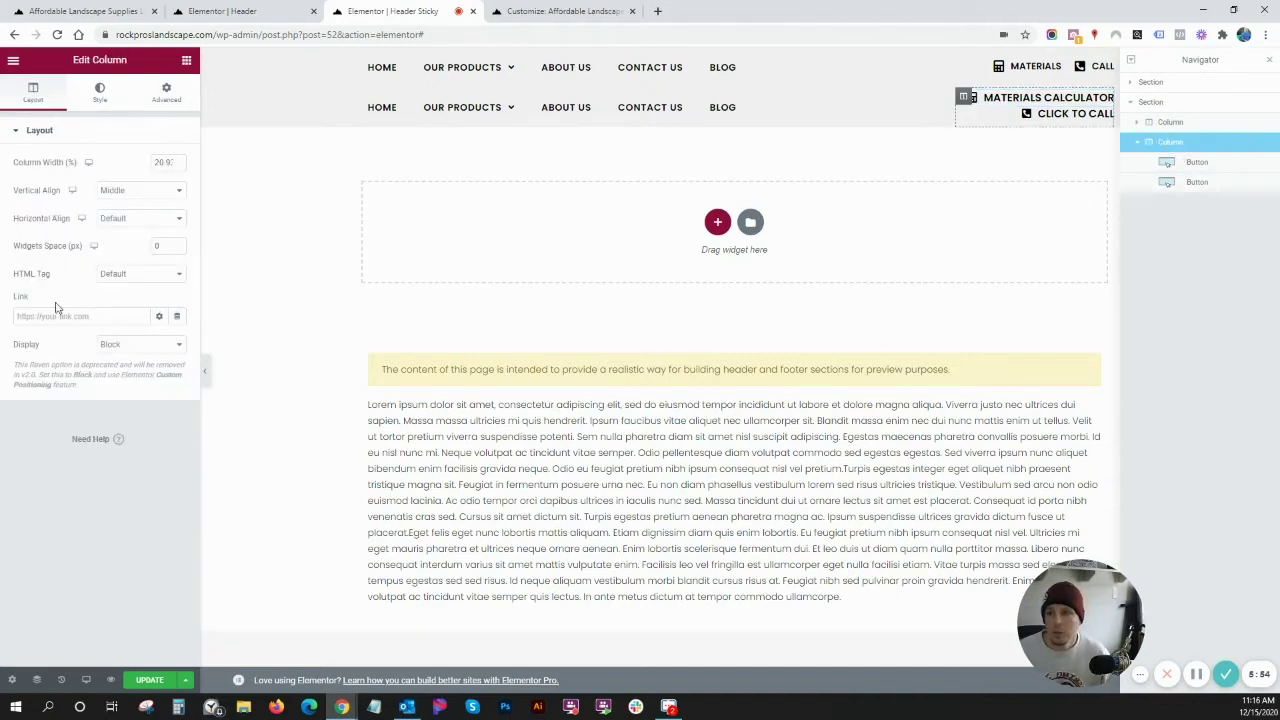
click(141, 353)
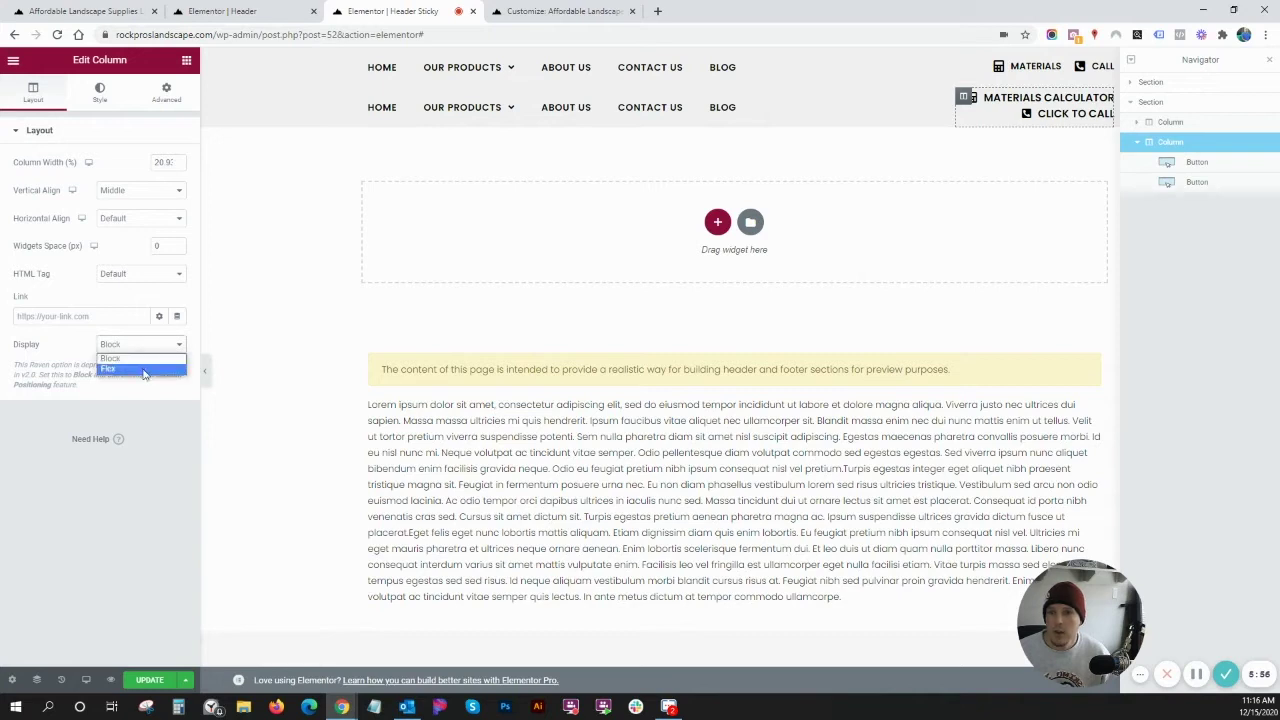
click(146, 368)
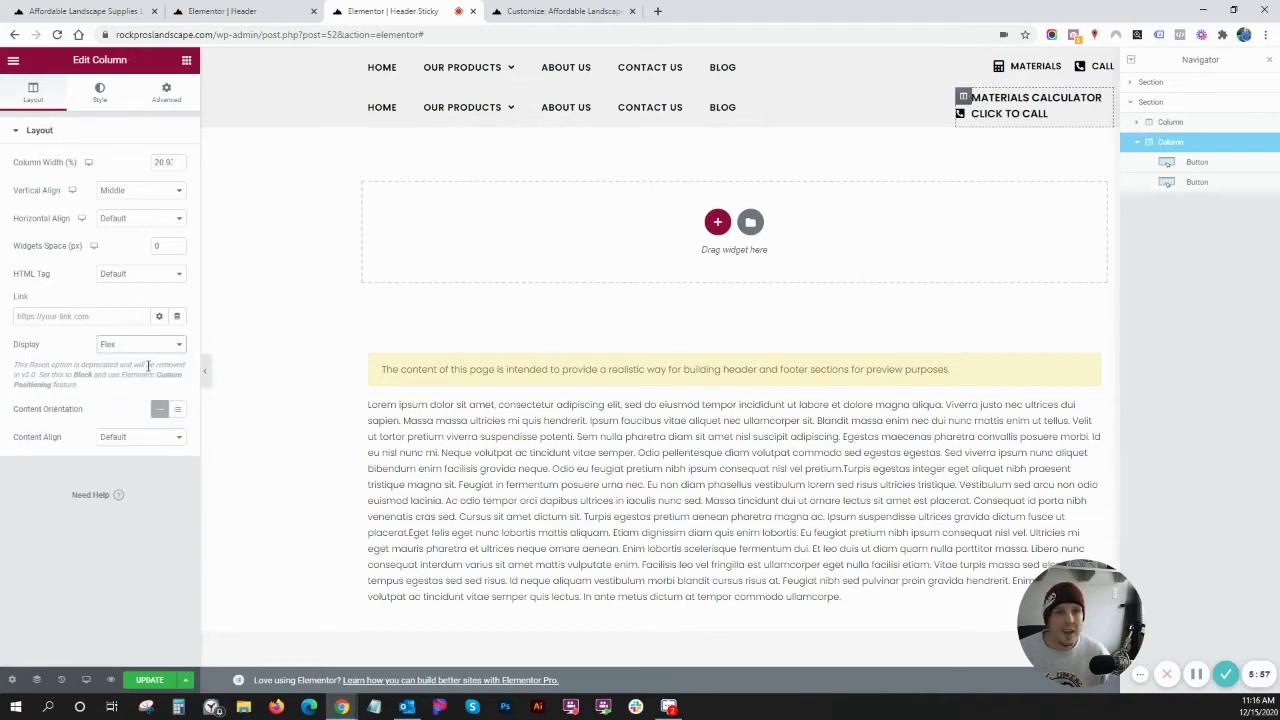
Shorten the Materials Calculator button's text to "Materials" in the new sticky section.
click(1215, 164)
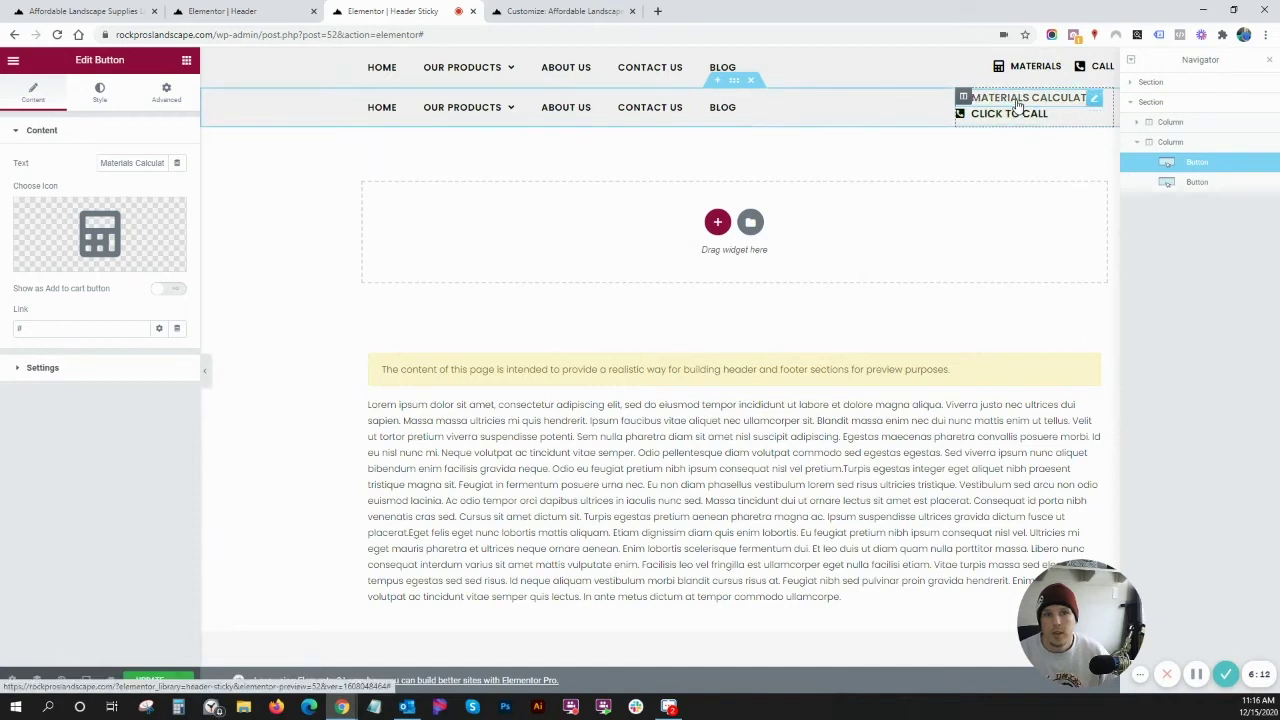
double_click(146, 162)
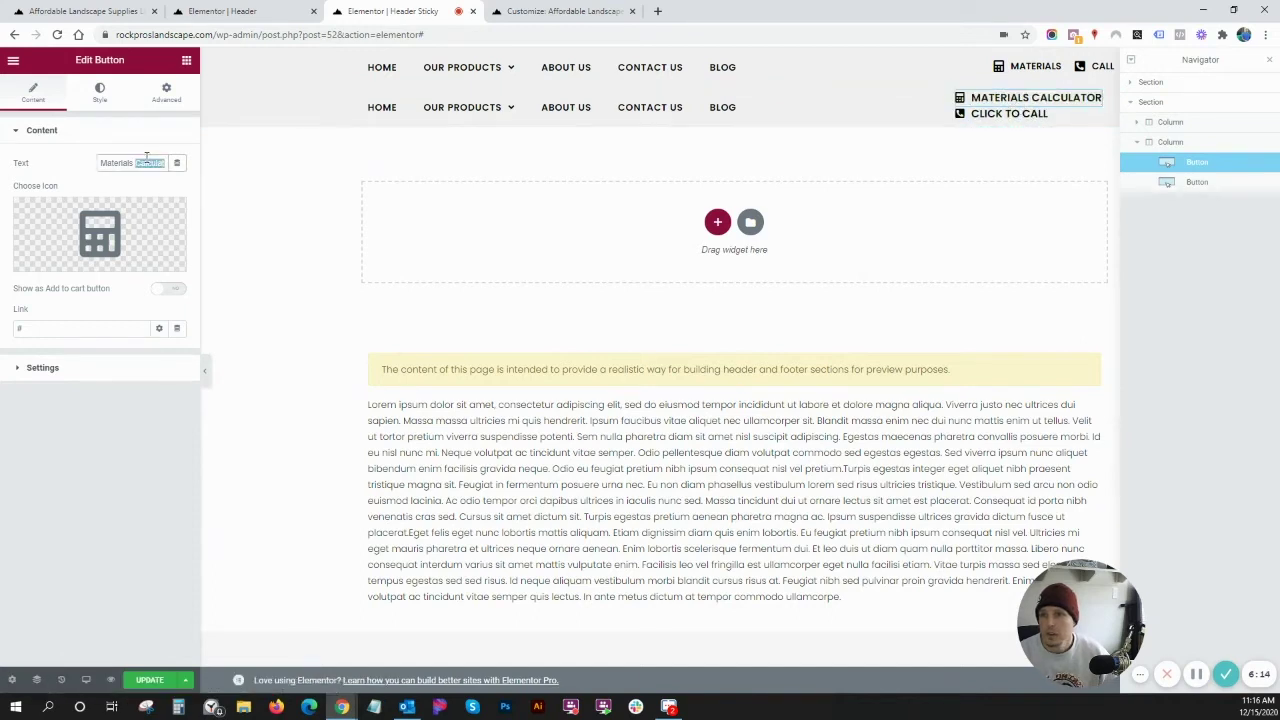
key(BackSpace)
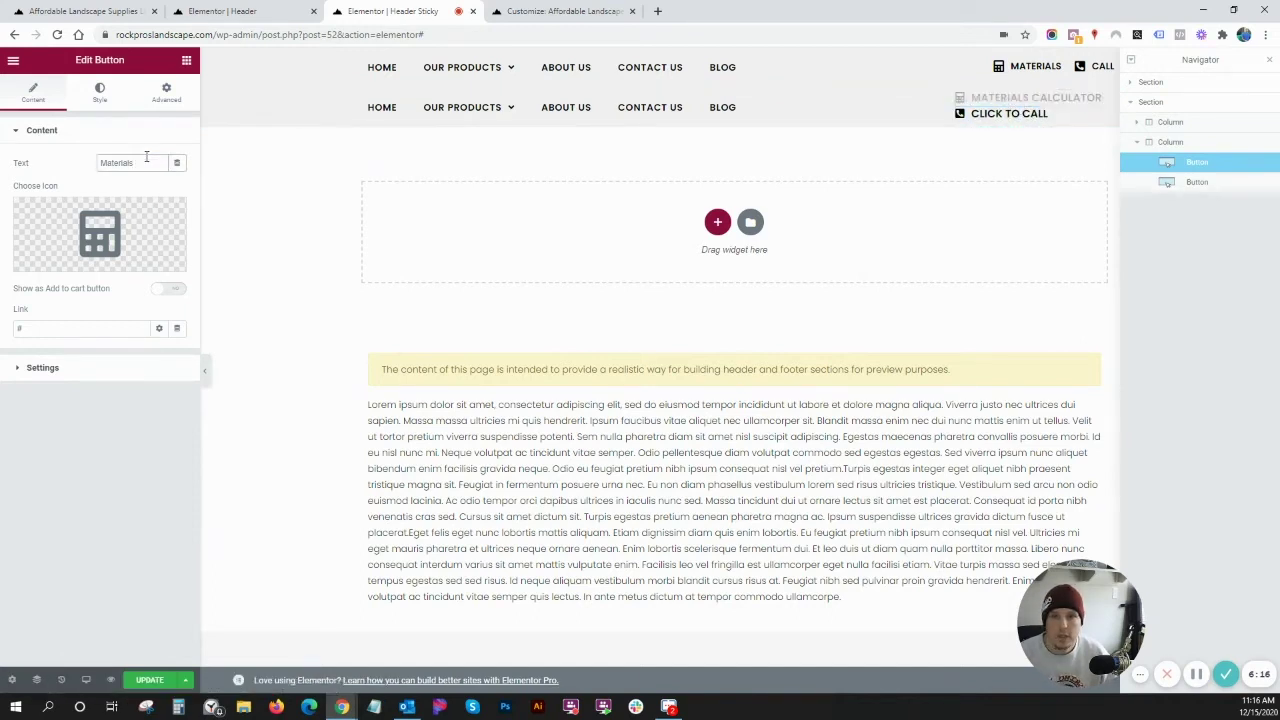
Shorten the Click to Call button's text to "Call" in the new sticky section.
click(1214, 182)
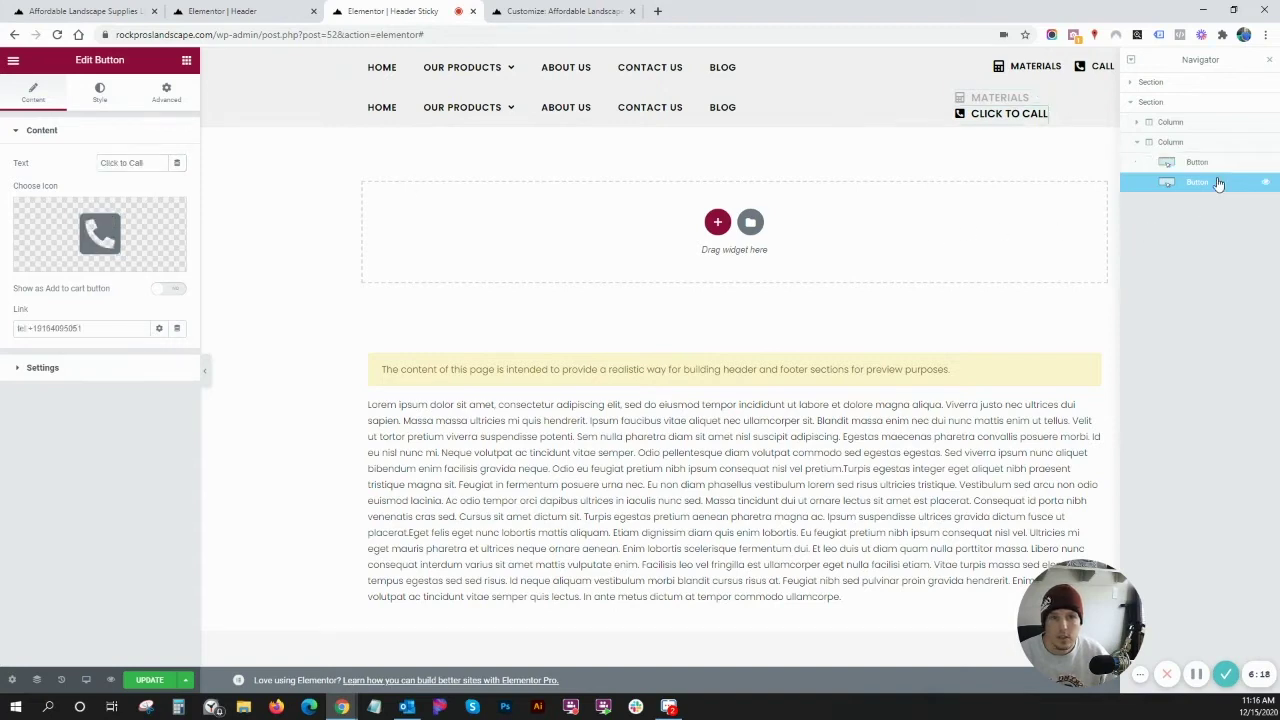
click(136, 163)
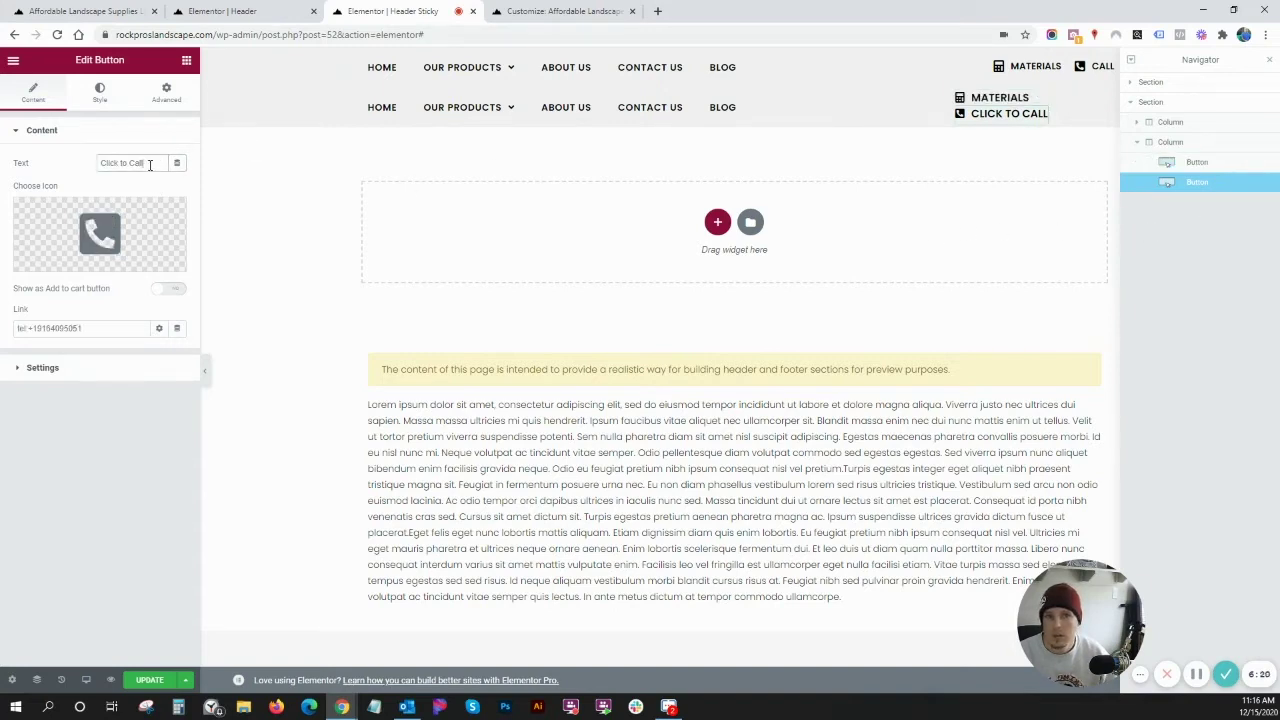
key(BackSpace)
key(BackSpace)
key(BackSpace)
key(BackSpace)
key(BackSpace)
key(BackSpace)
key(BackSpace)
key(BackSpace)
key(BackSpace)
Set the horizontal alignment of the column holding the Materials and Call buttons to End.
click(1183, 146)
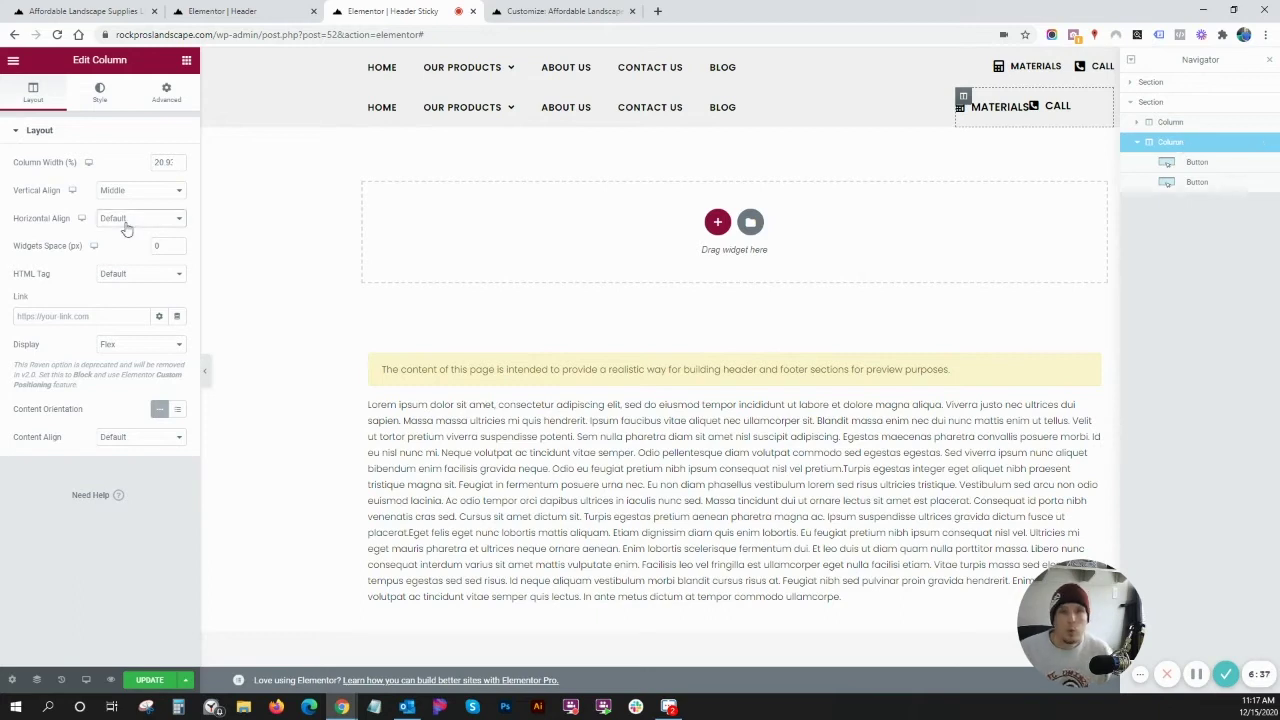
click(131, 221)
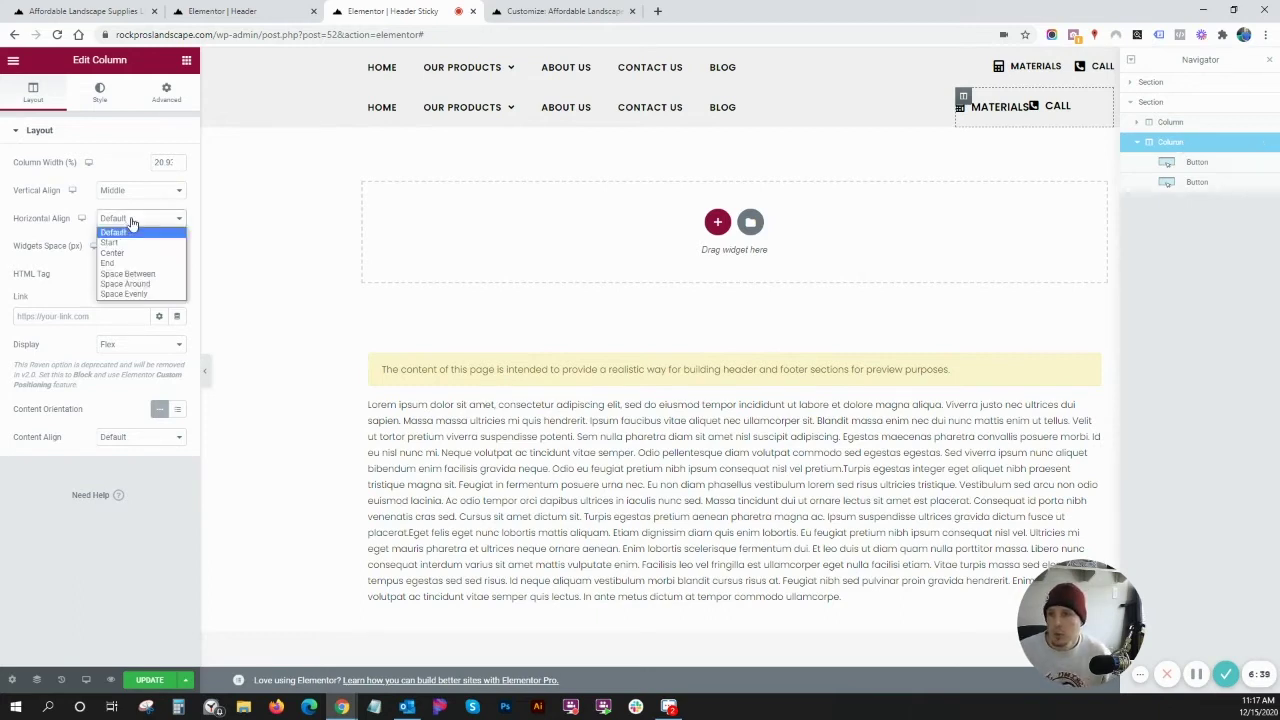
click(154, 264)
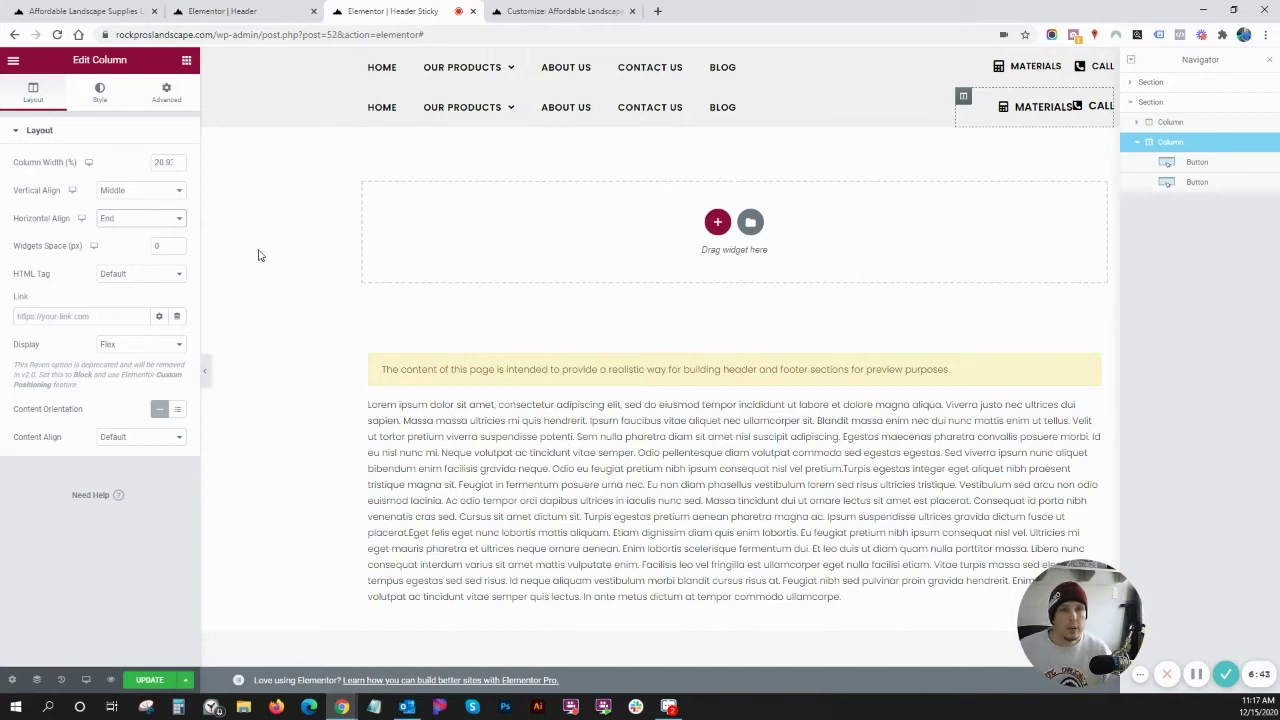
Unlink the Materials button's margins and set its right margin to 10 px.
click(1205, 165)
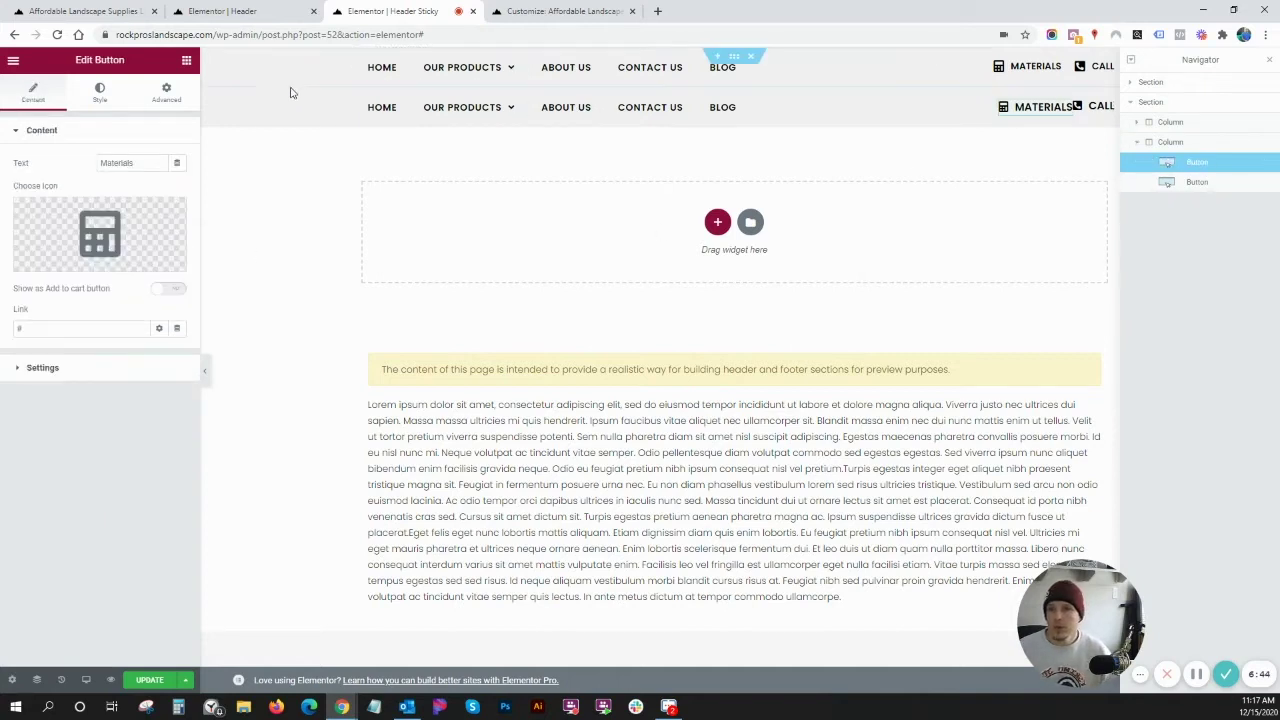
click(172, 94)
click(169, 188)
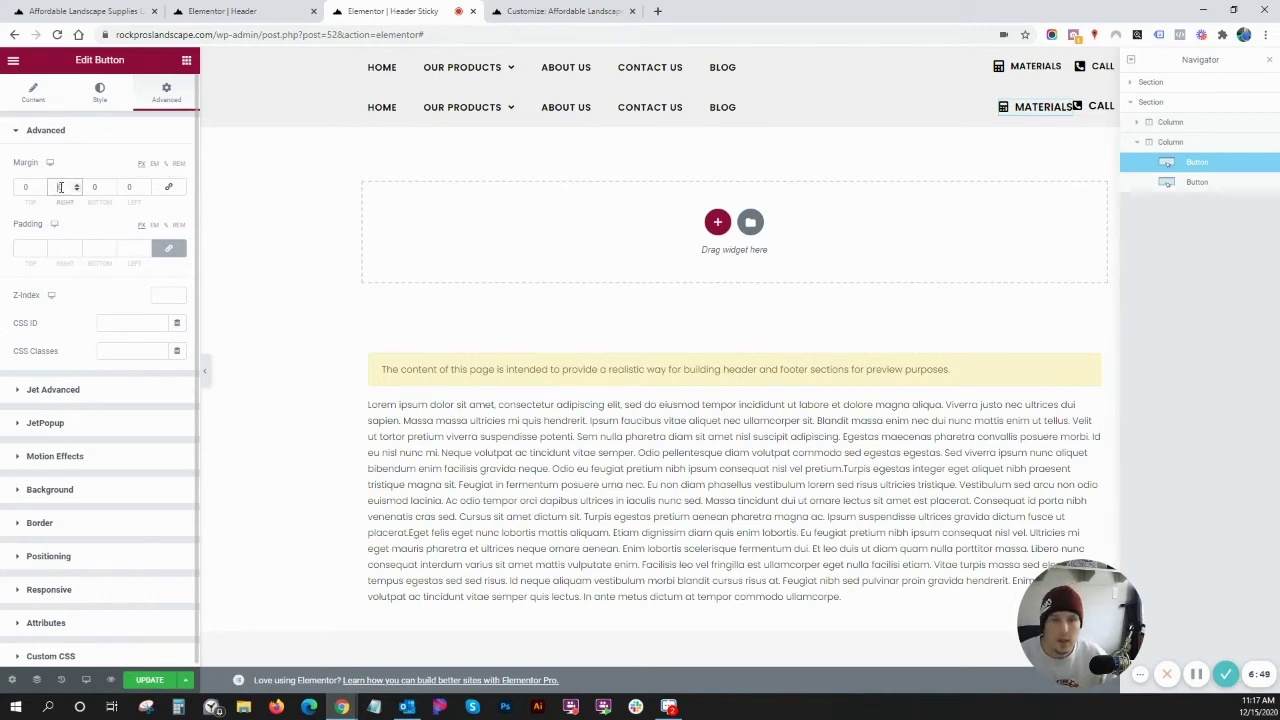
text(10)
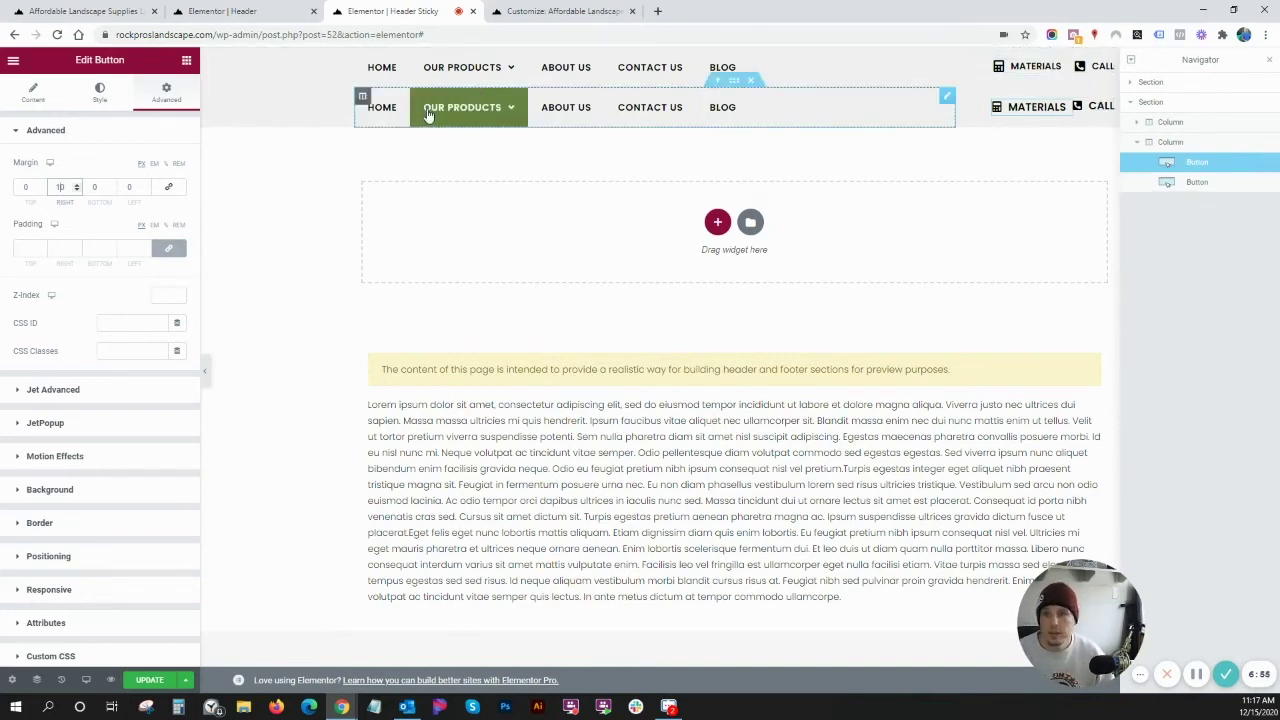
Reduce the Materials button's text size to 15 px in its typography settings.
click(99, 92)
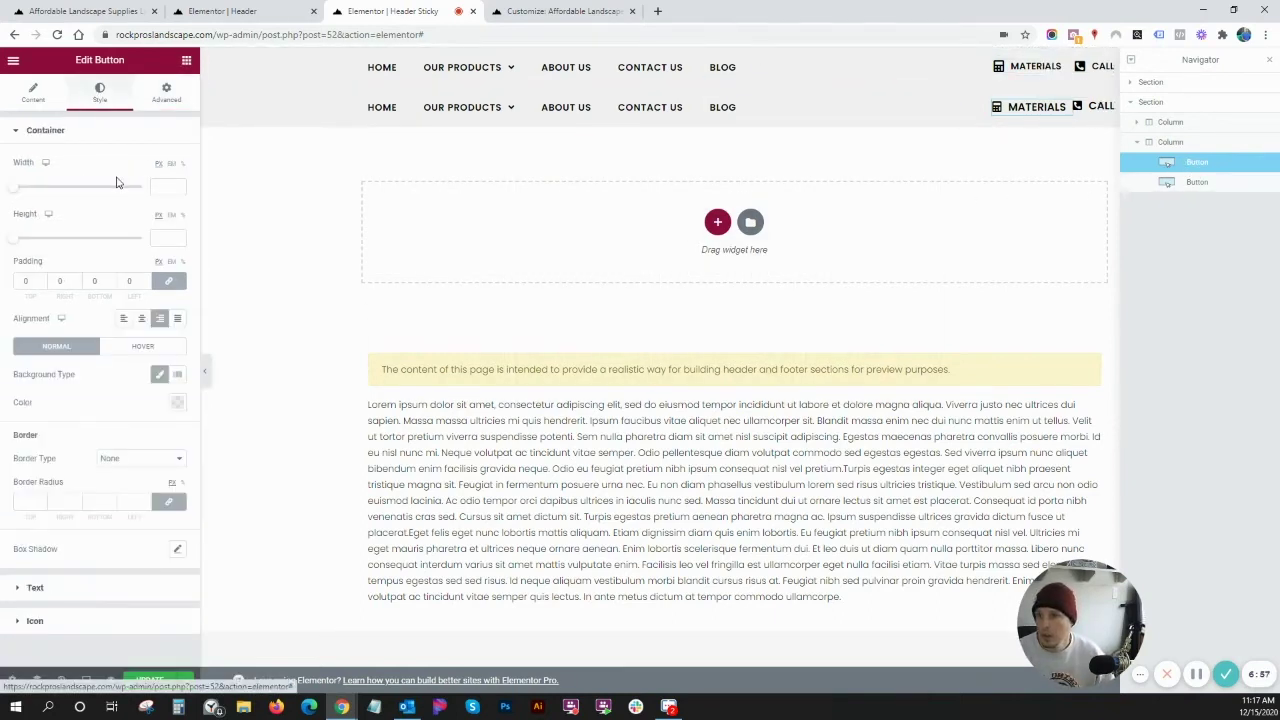
click(94, 134)
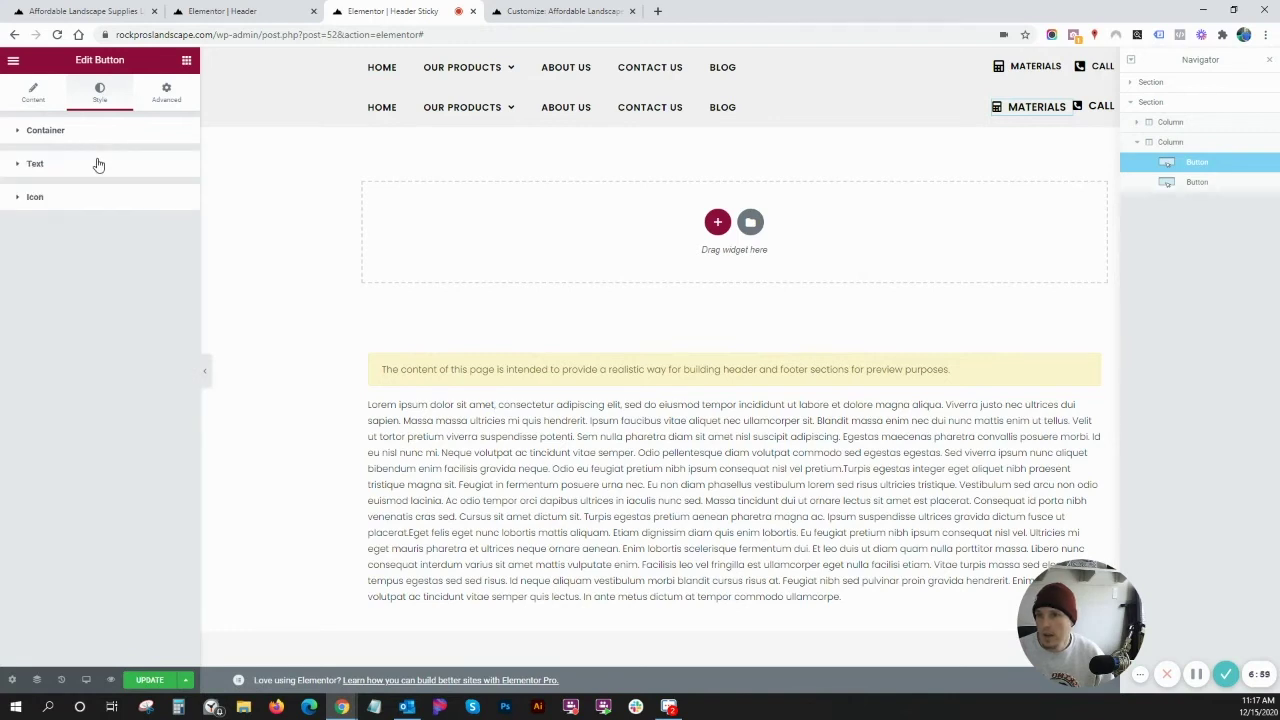
click(94, 163)
click(179, 227)
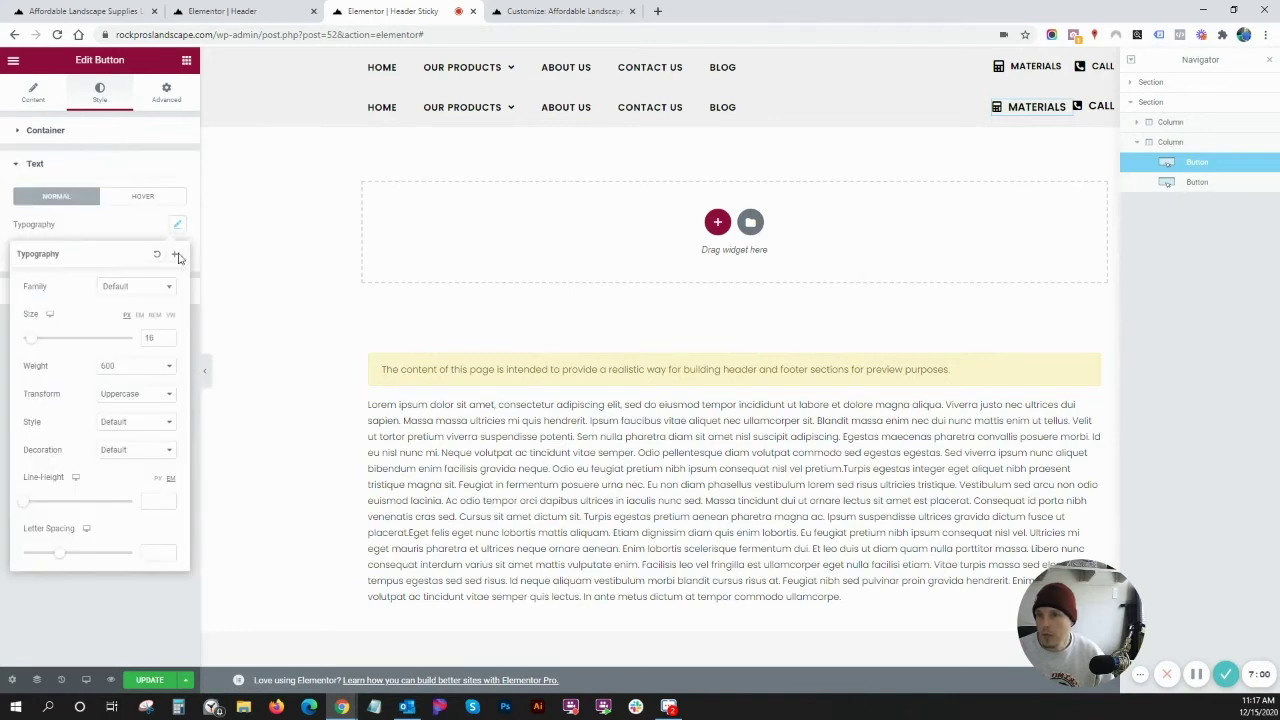
click(168, 342)
click(168, 342)
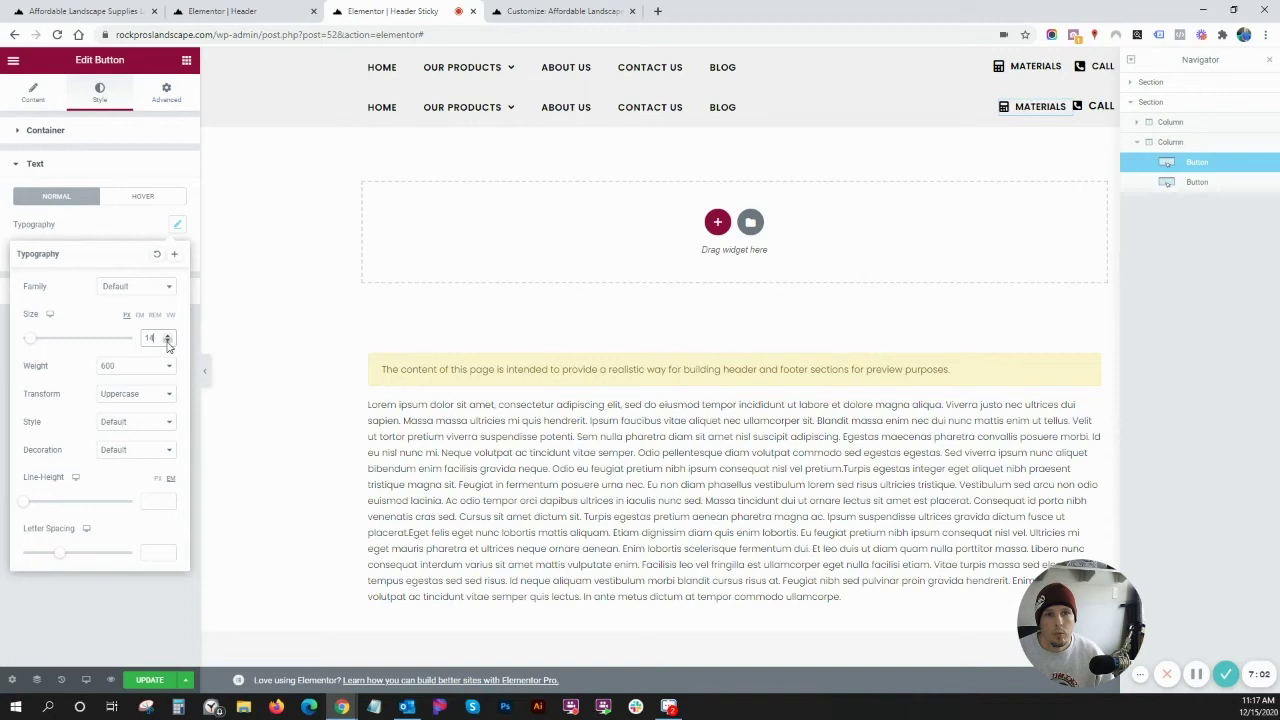
click(168, 338)
Reduce the Call button's text size to 15 px to match the Materials button.
click(1195, 184)
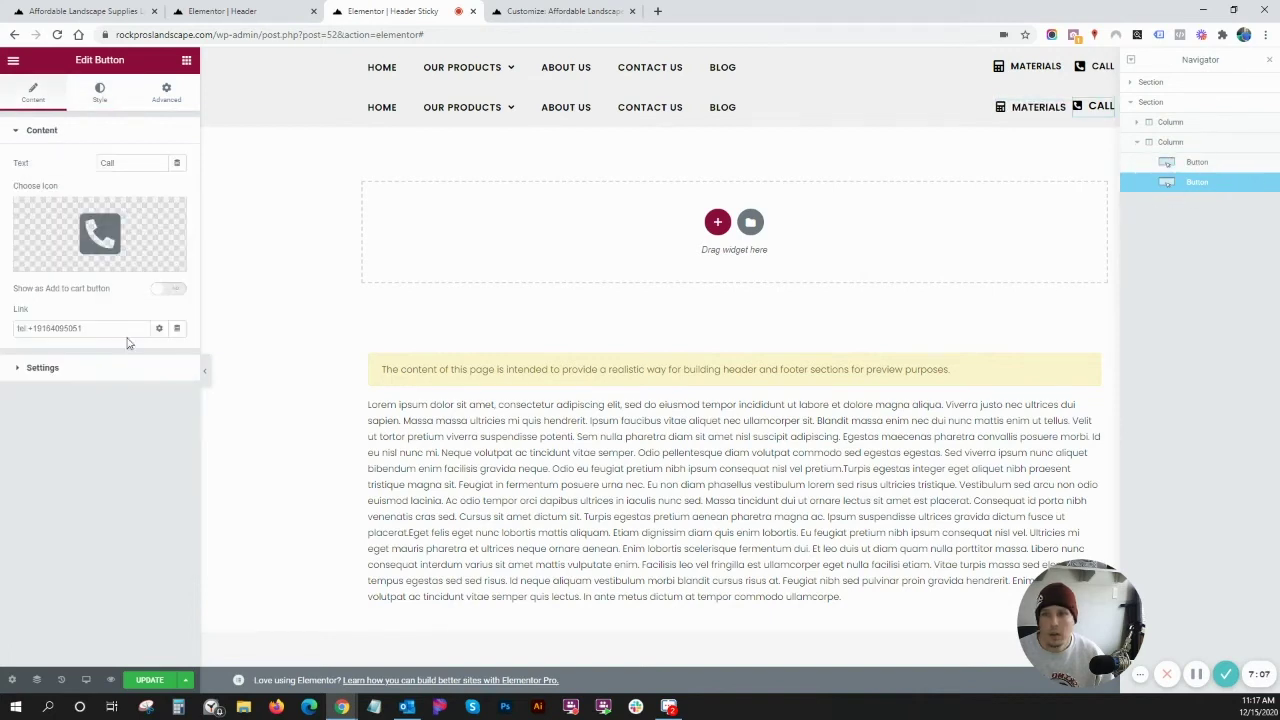
click(97, 88)
click(95, 590)
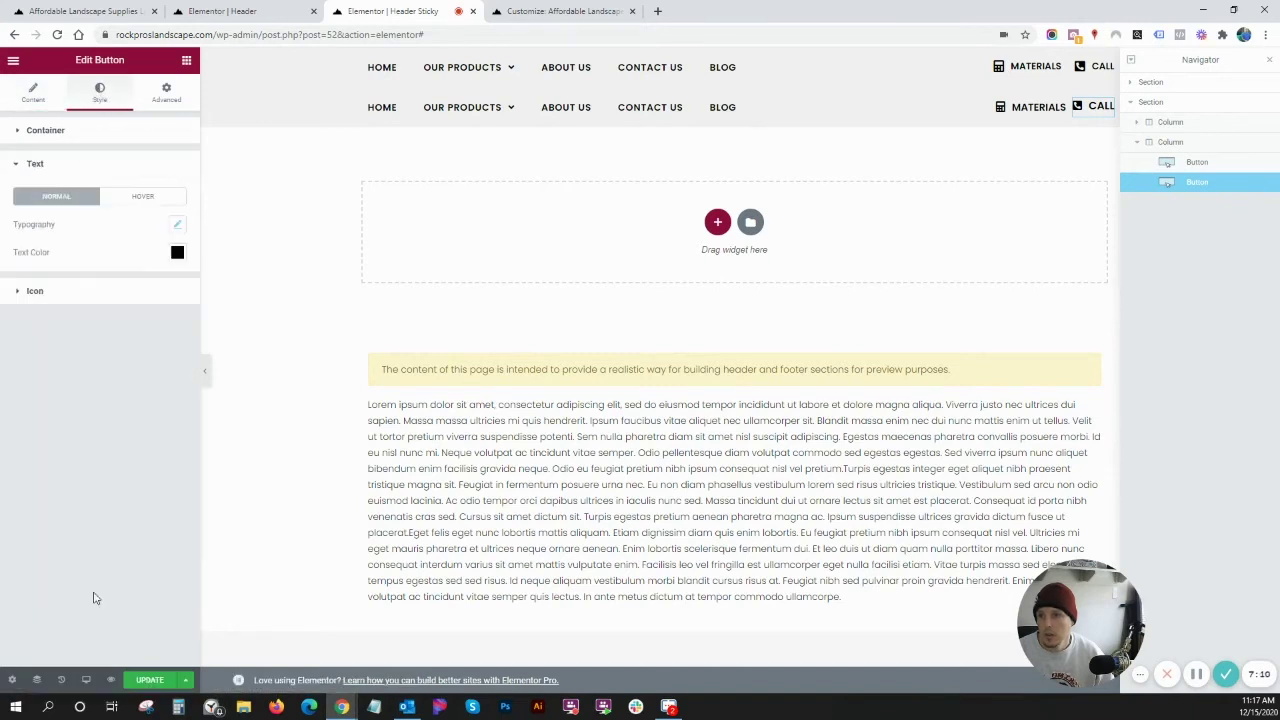
click(177, 224)
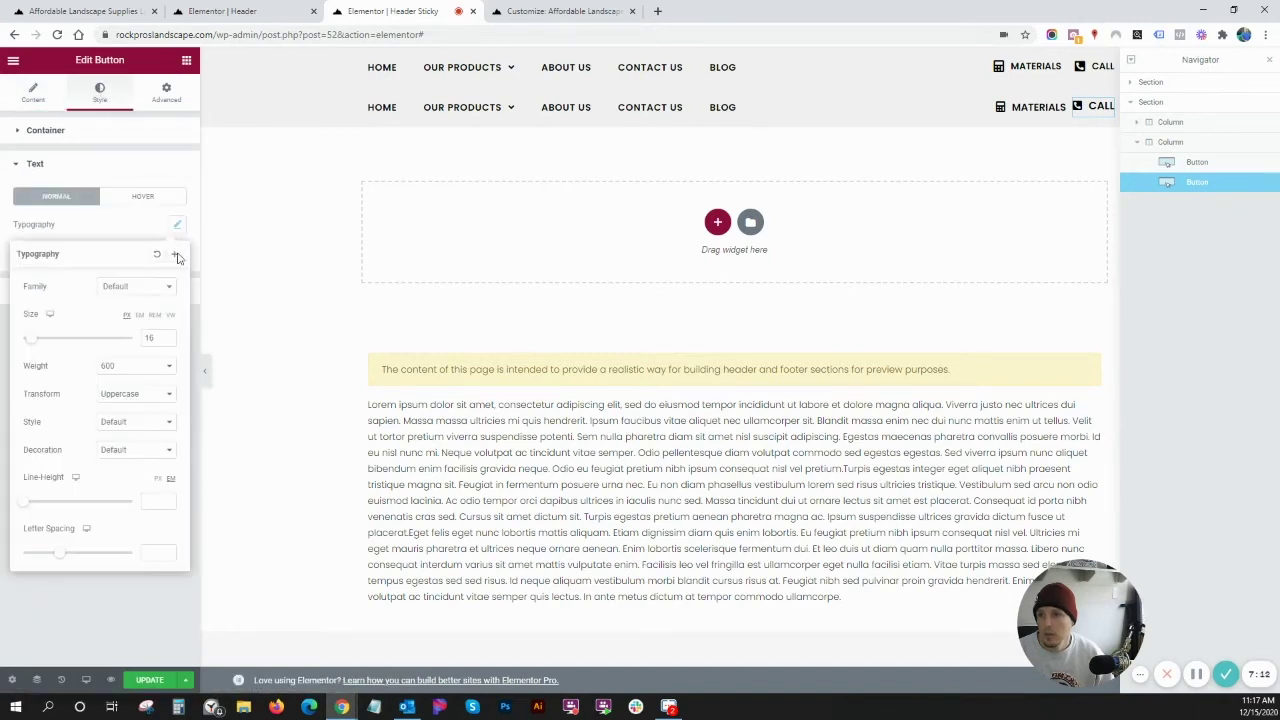
click(168, 341)
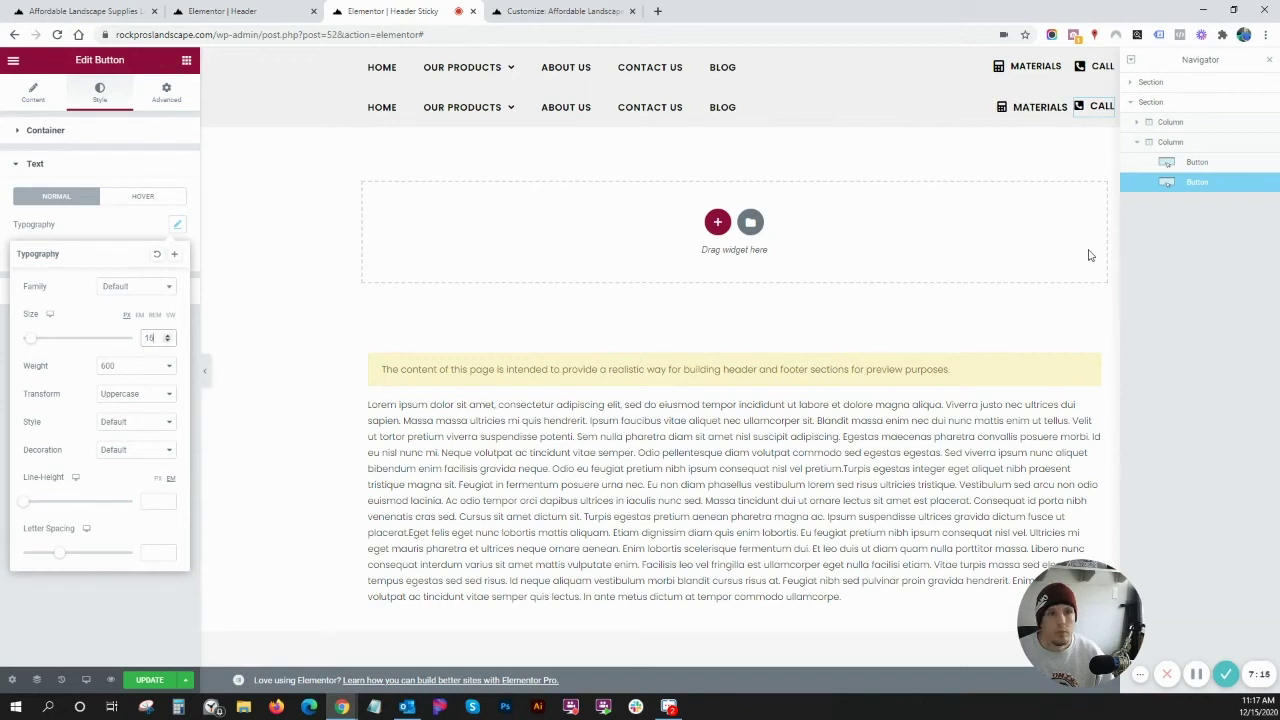
Increase the Materials button's right margin by a few more pixels to widen the gap before the Call button.
click(1216, 163)
click(166, 93)
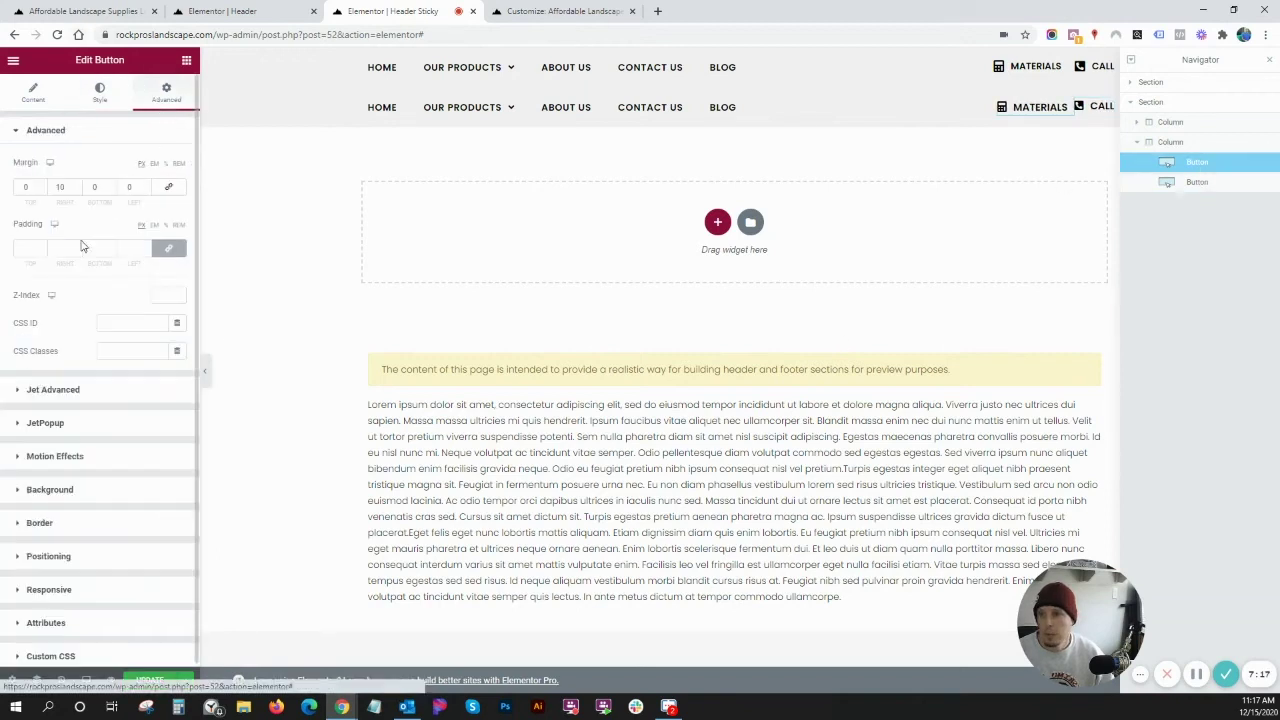
click(78, 189)
click(78, 189)
click(78, 189)
click(78, 189)
click(78, 189)
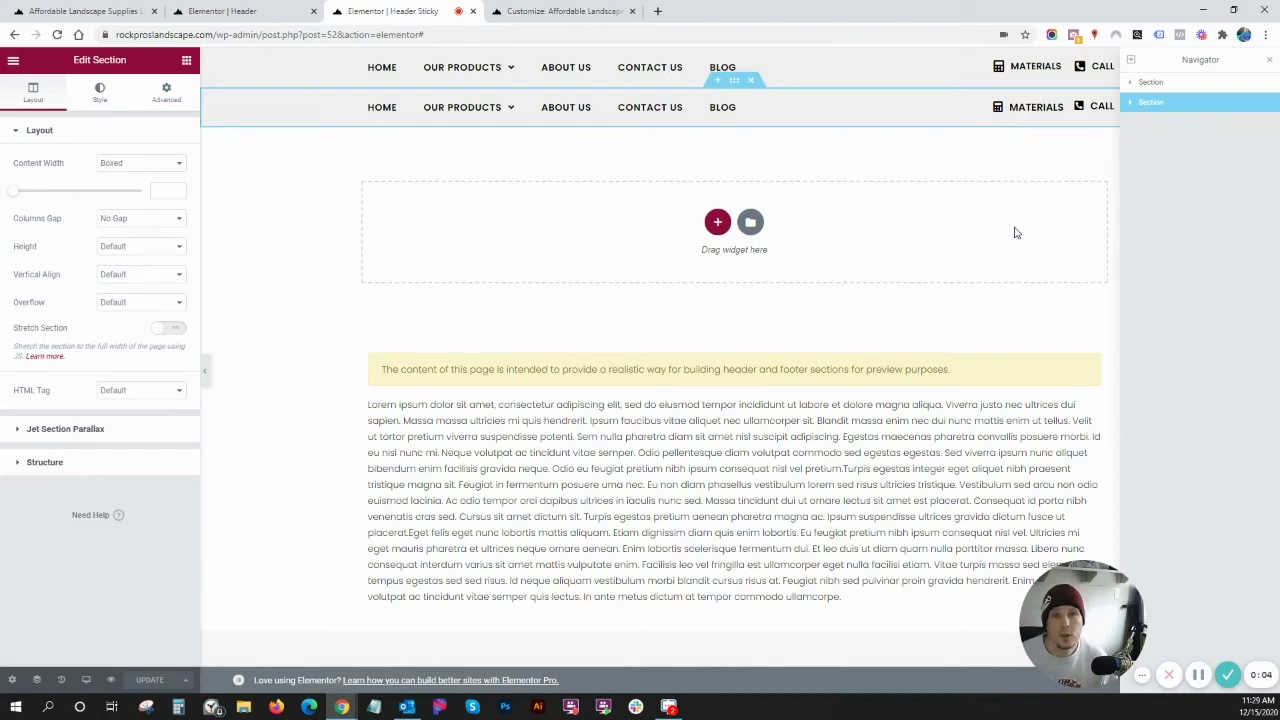
Switch to the WordPress Customizer, review the Header template and Sticky behavior settings, and check the sticky header in the page preview.
click(545, 10)
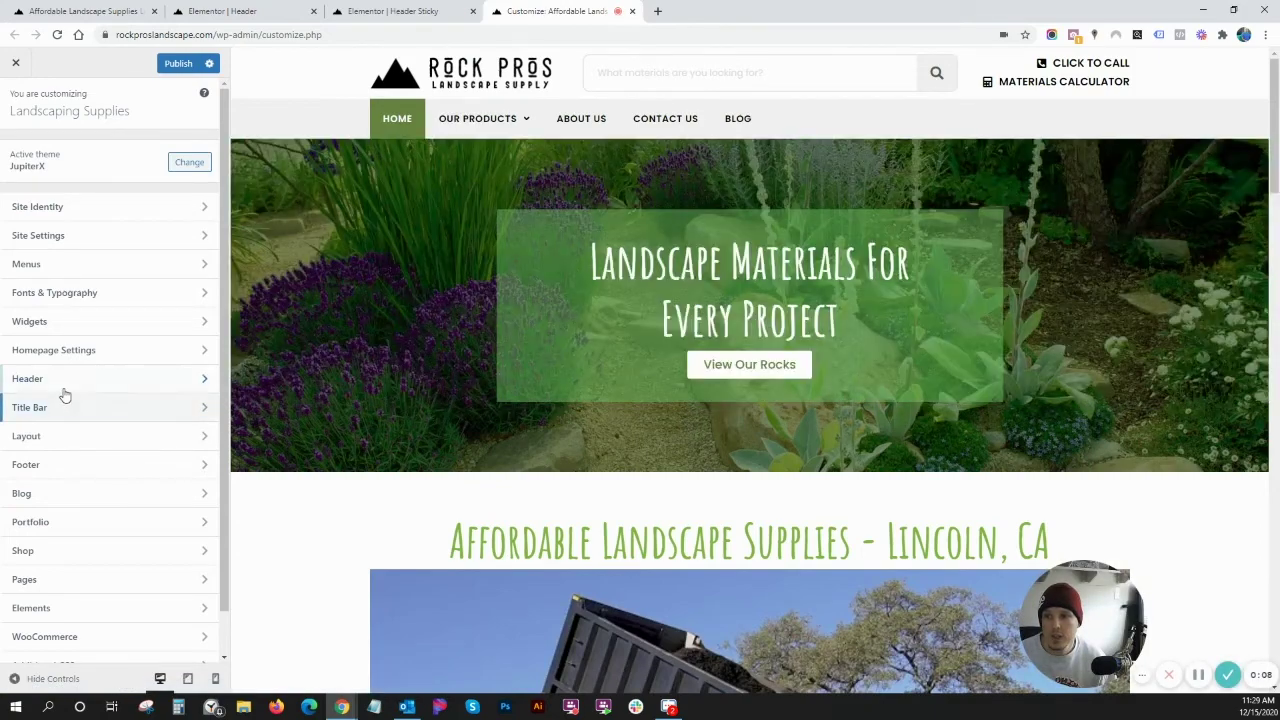
click(60, 389)
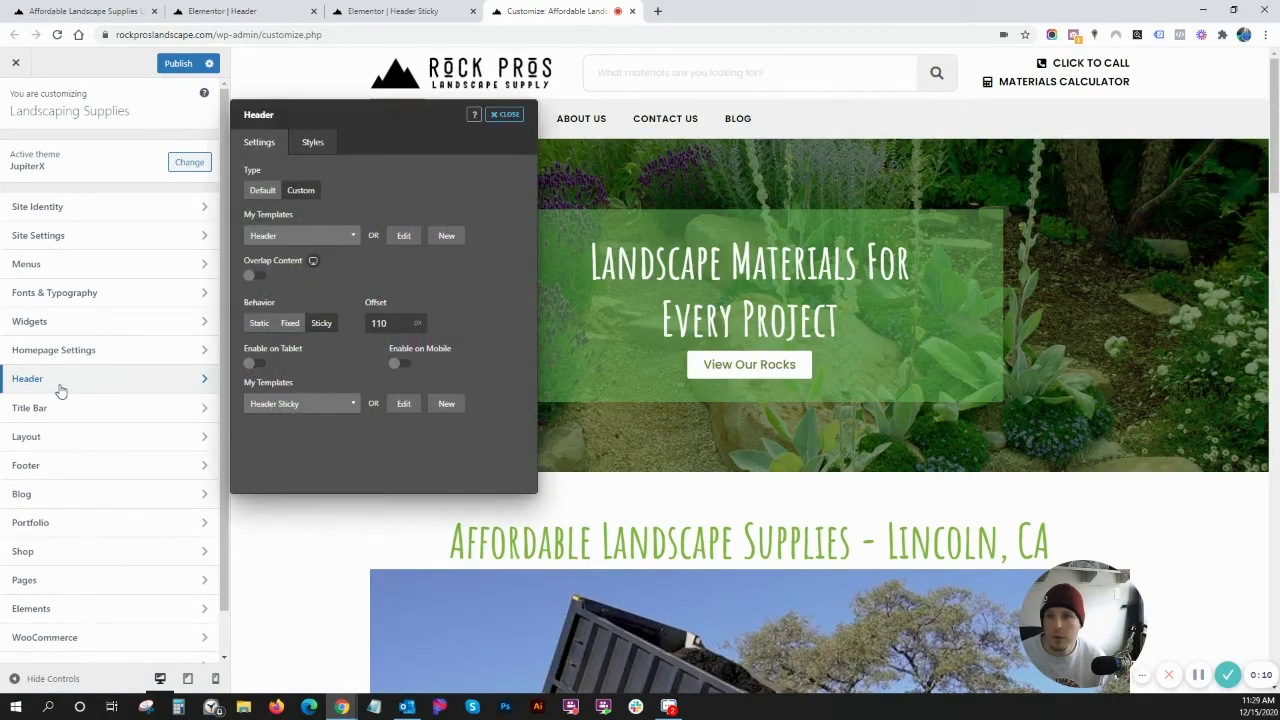
click(245, 238)
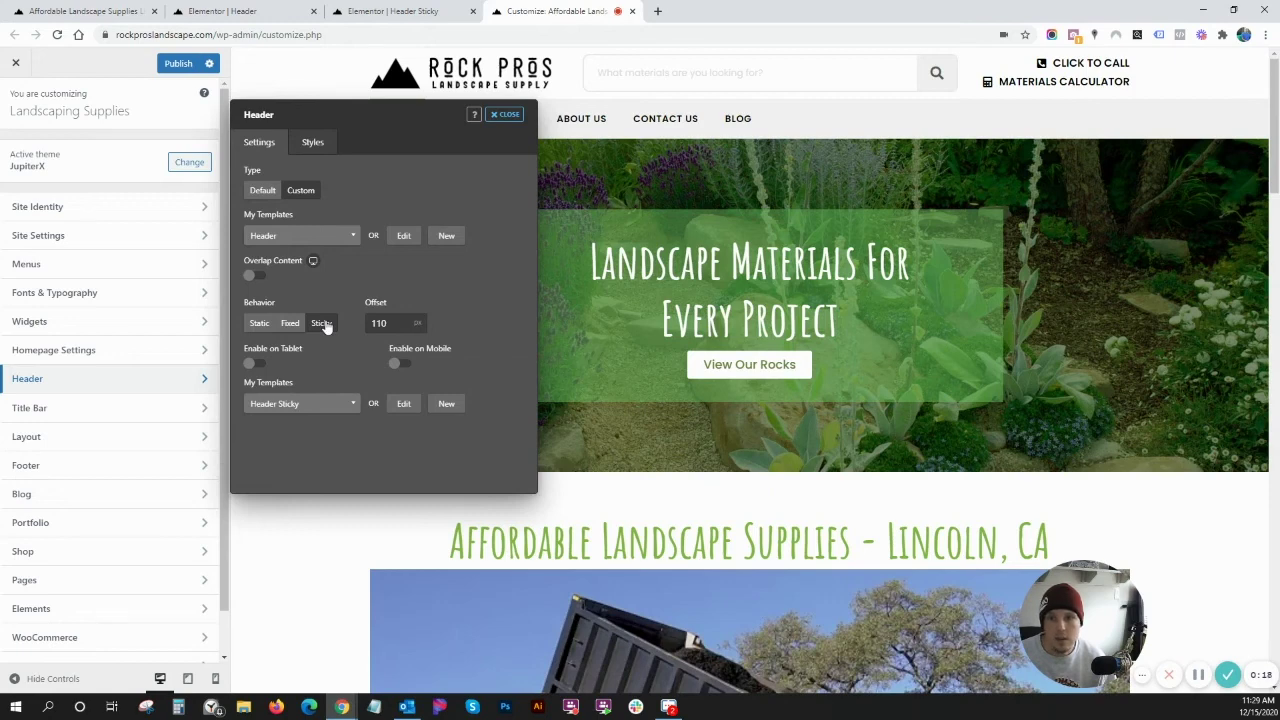
click(314, 403)
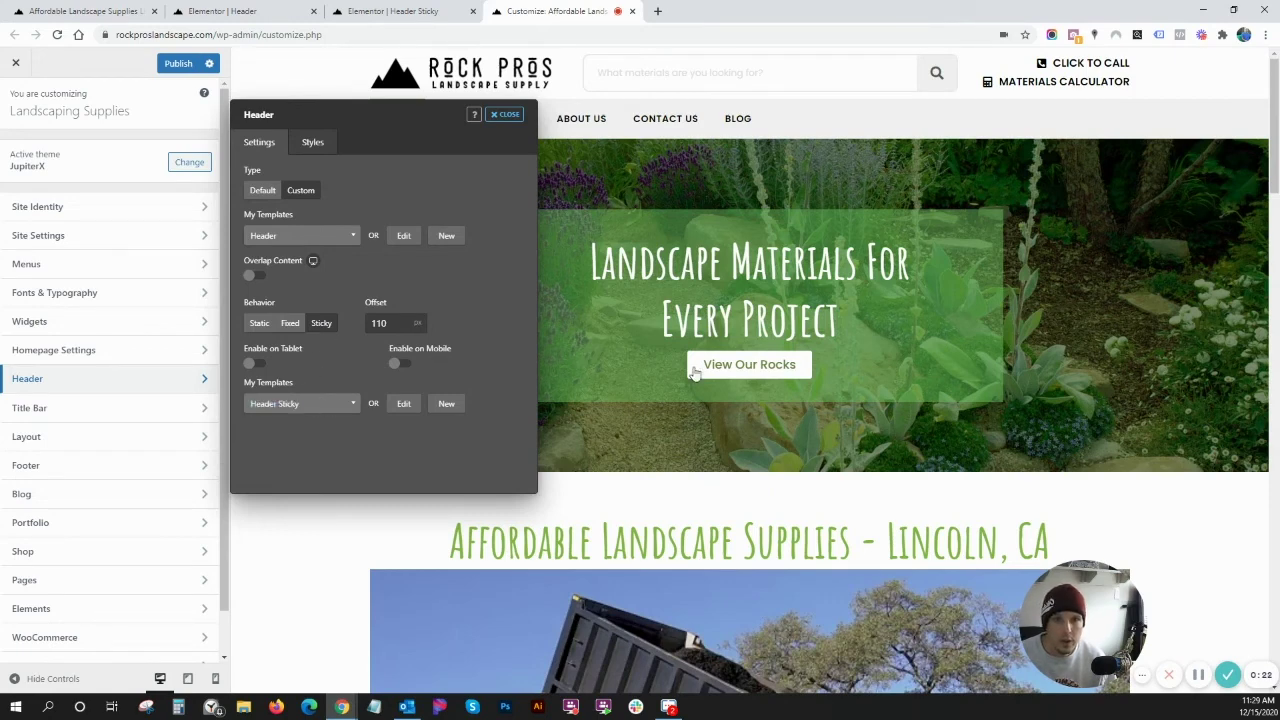
scroll(918, 378, down, 5)
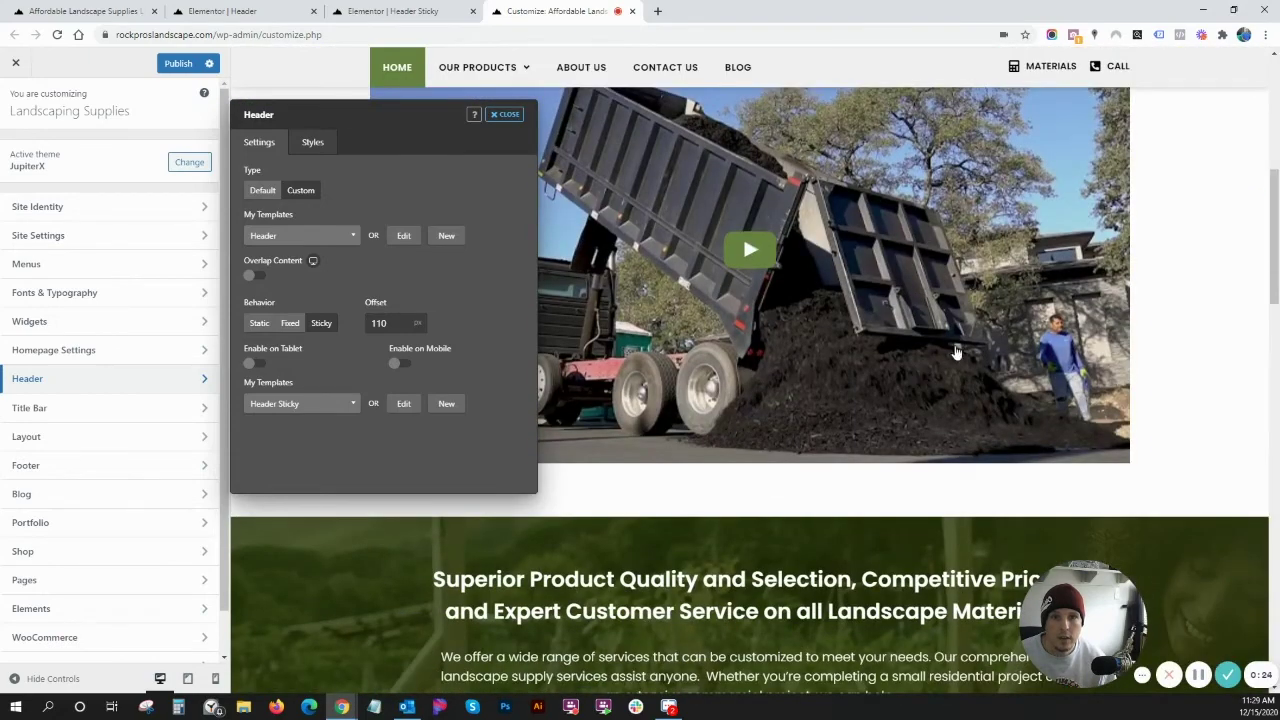